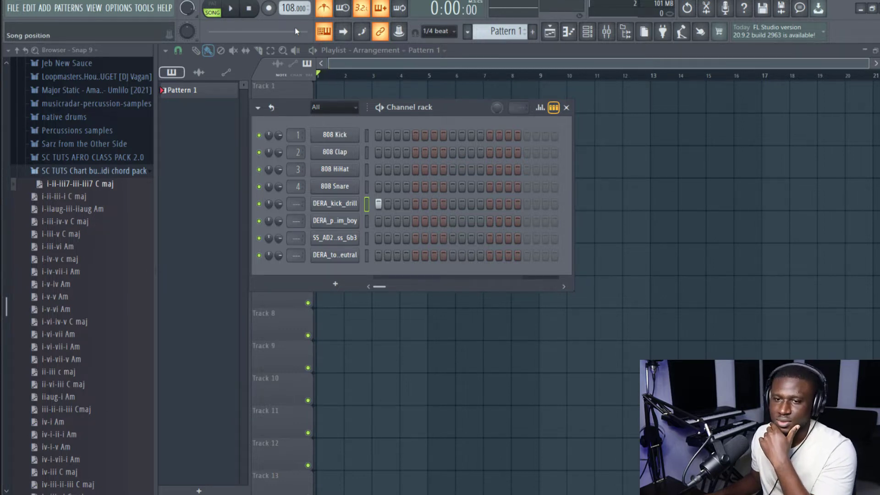
Switch playback to pattern mode and place DERA_p..im_boy hits on steps 4 and 13 while the loop plays.
left_click(209, 8)
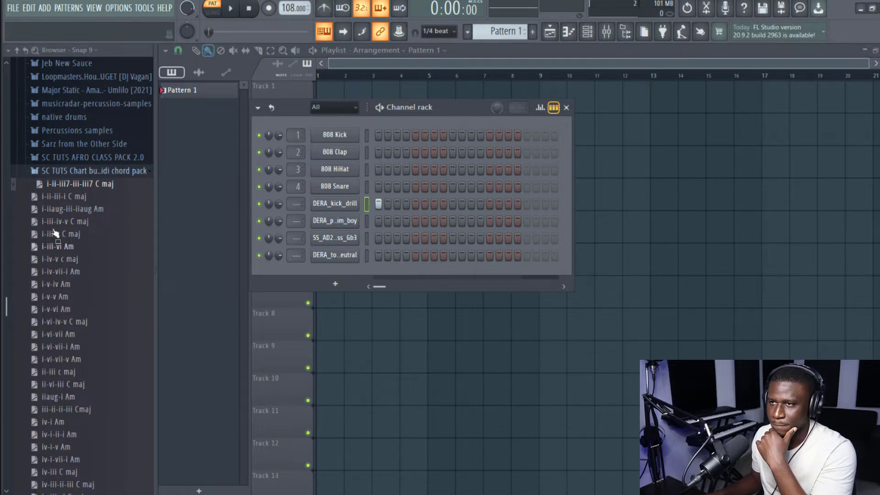
left_click(367, 224)
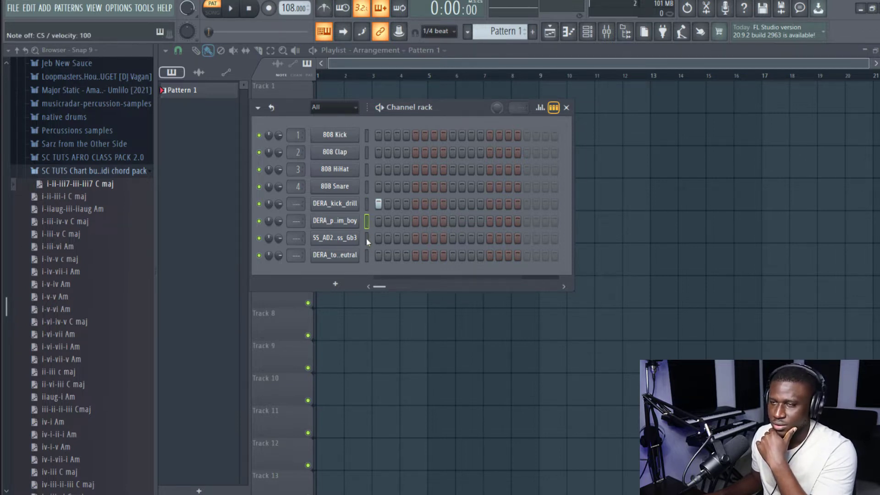
key("space")
left_click(409, 222)
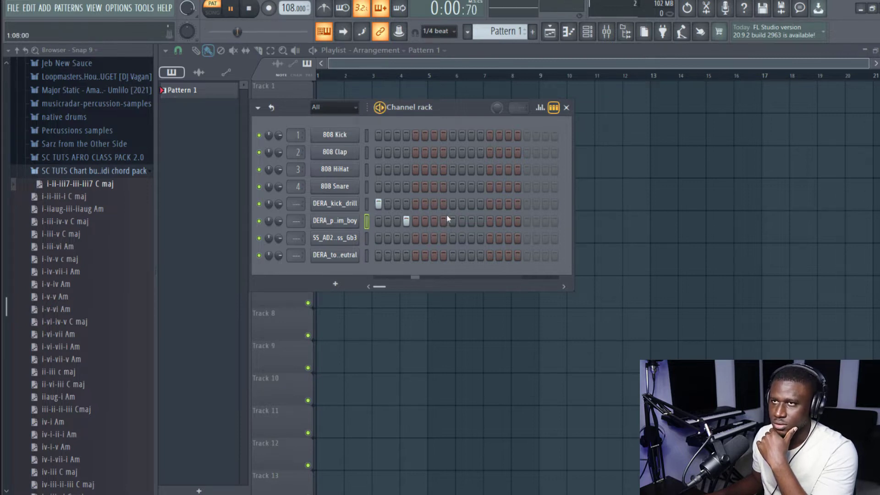
left_click(489, 221)
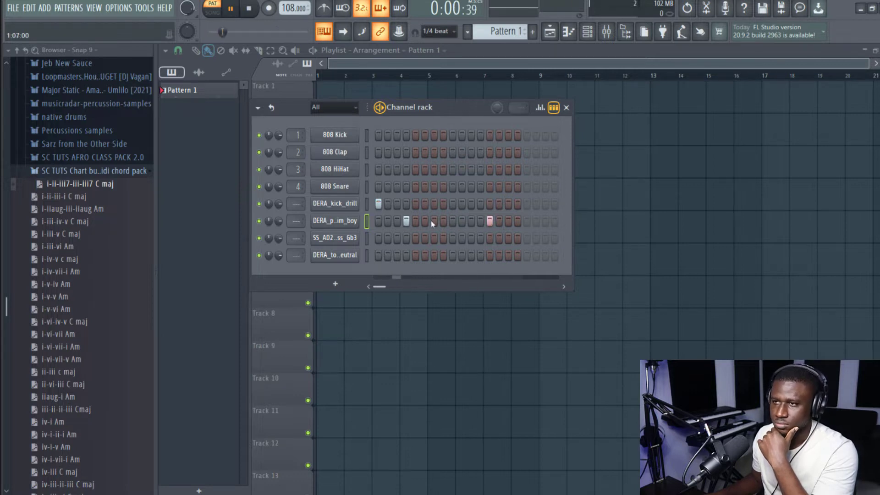
Try a DERA_kick_drill hit on step 11 and replace it with an SS_AD2..ss_Gb3 hit on the same step.
left_click(470, 203)
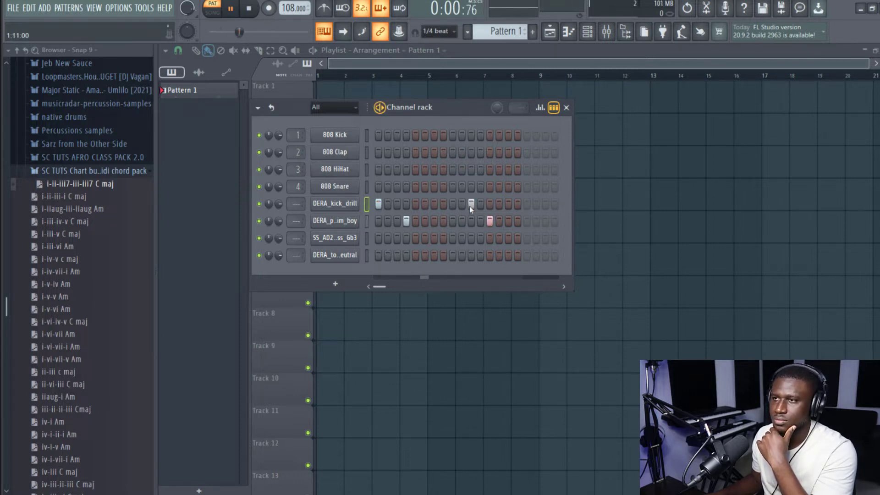
left_click(367, 240)
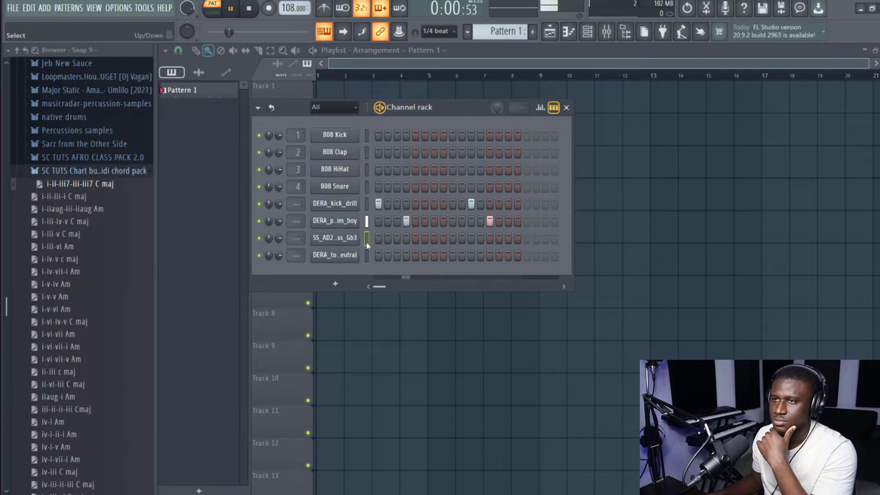
key("space")
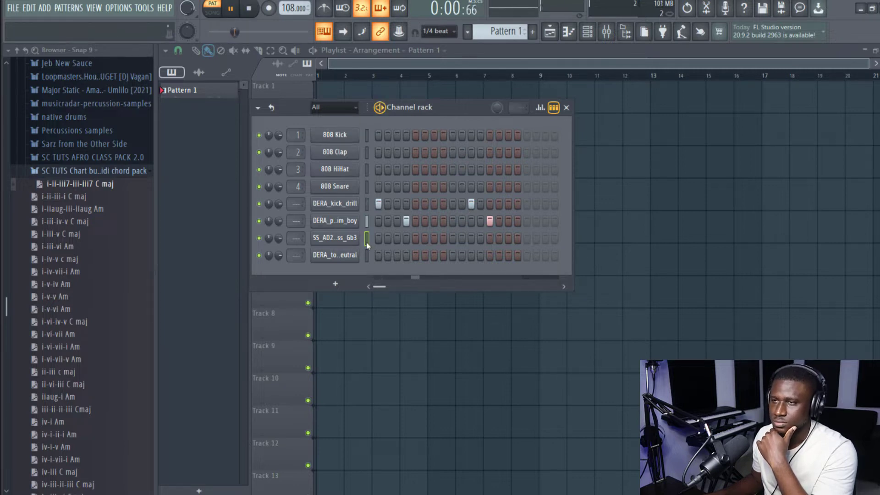
right_click(471, 204)
left_click(471, 238)
key("space")
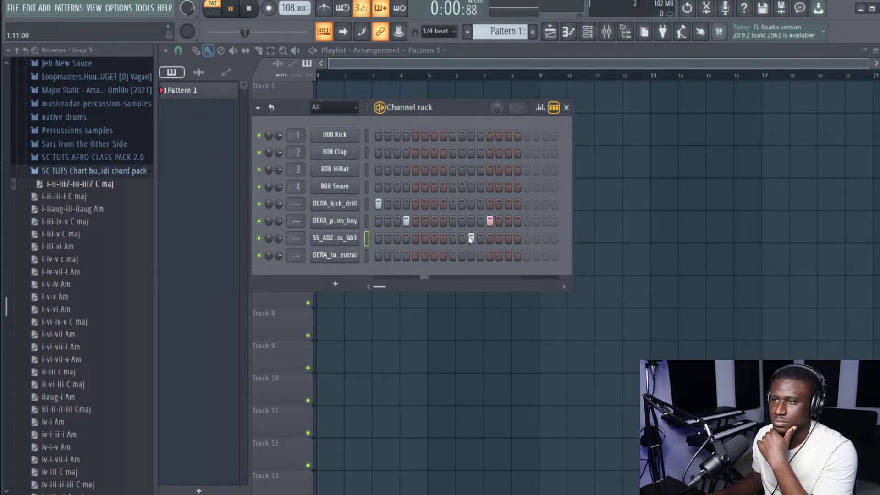
Extend the pattern into its second bar with DERA_kick_drill on step 17 and DERA_p..im_boy on steps 20 and 29.
key("space")
left_click(527, 204)
left_click(555, 221)
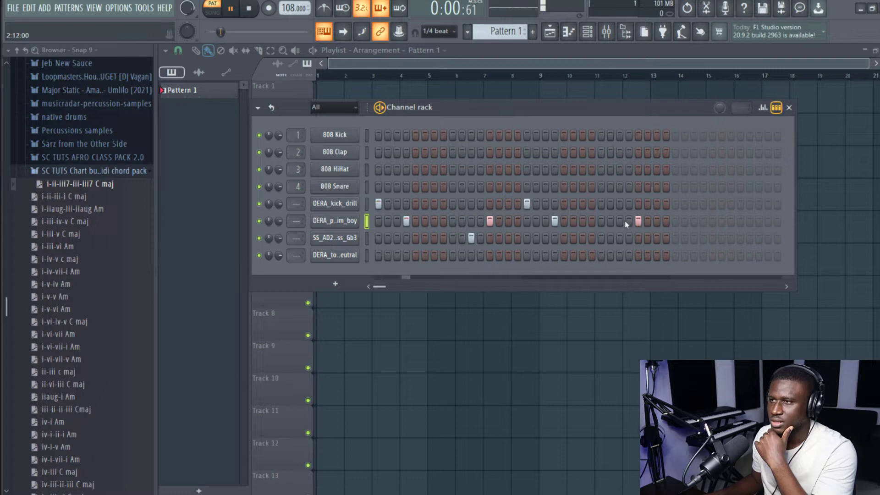
Add second-bar SS_AD2..ss_Gb3 hits on steps 25 and 27.
left_click(591, 238)
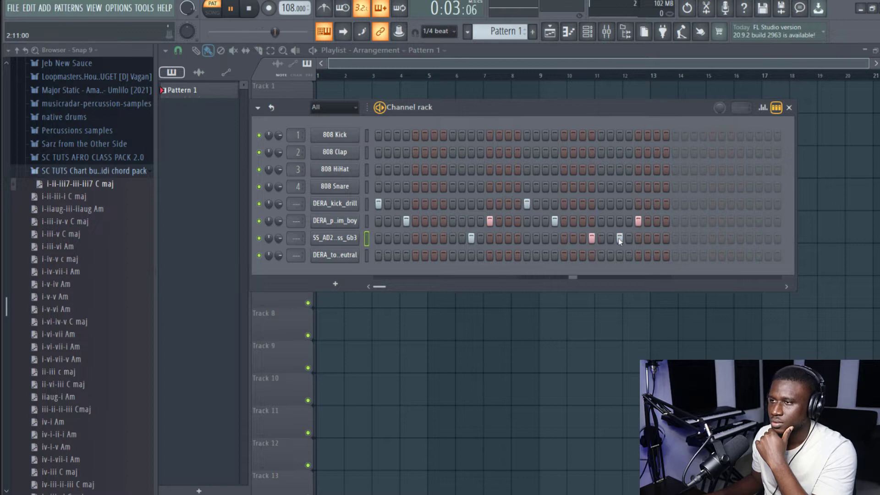
left_click(620, 238)
left_click(595, 239)
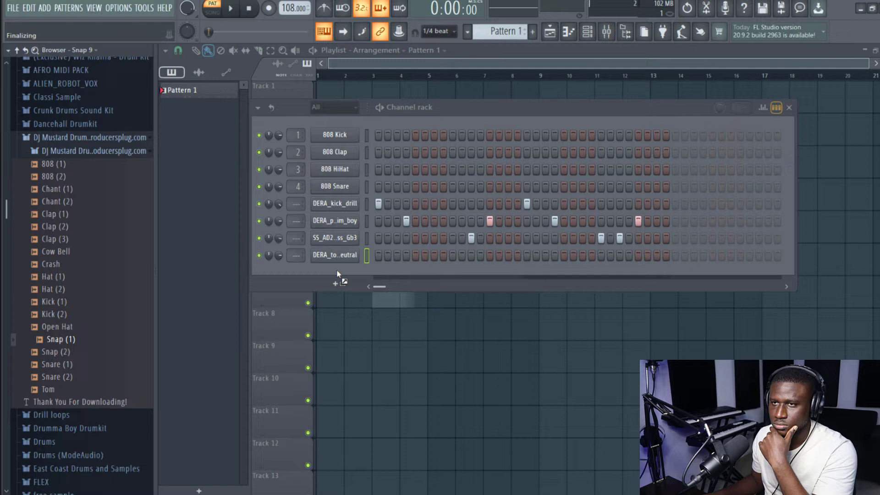
Add the Snap (1) sample as a new channel and place a hit on step 7.
left_click_drag(337, 268, 340, 272)
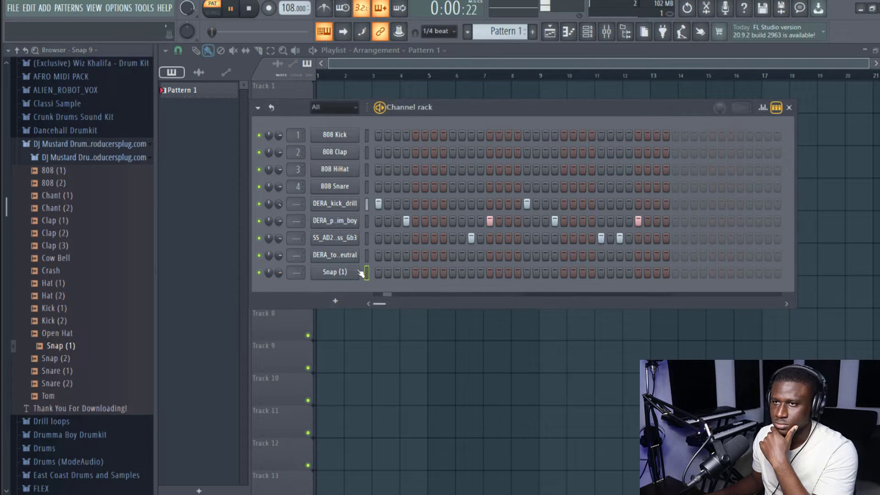
left_click(433, 273)
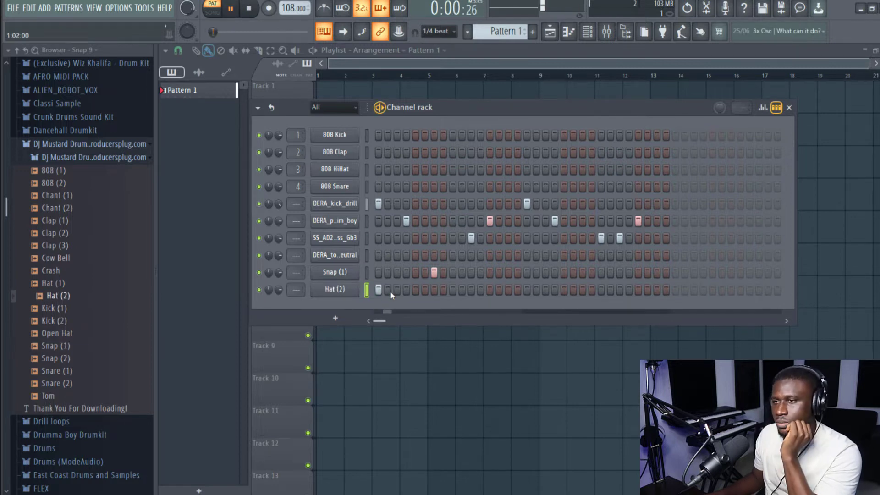
Try different positions for the Hat (2) hits against the loop, settling on steps 5 and 22.
key("space")
left_click(388, 290)
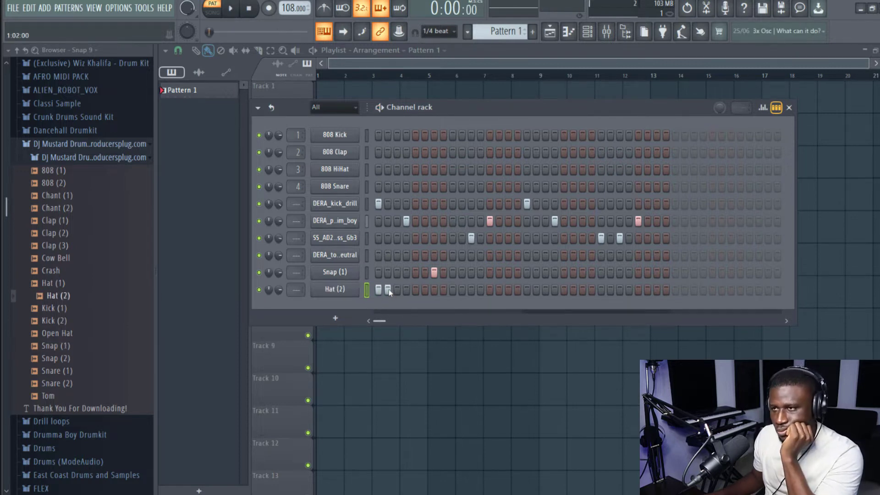
key("space")
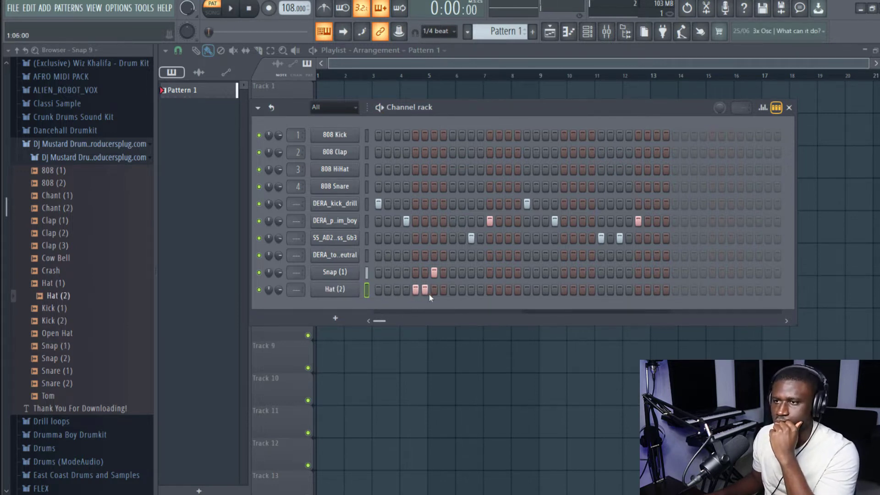
key("space")
left_click(425, 291)
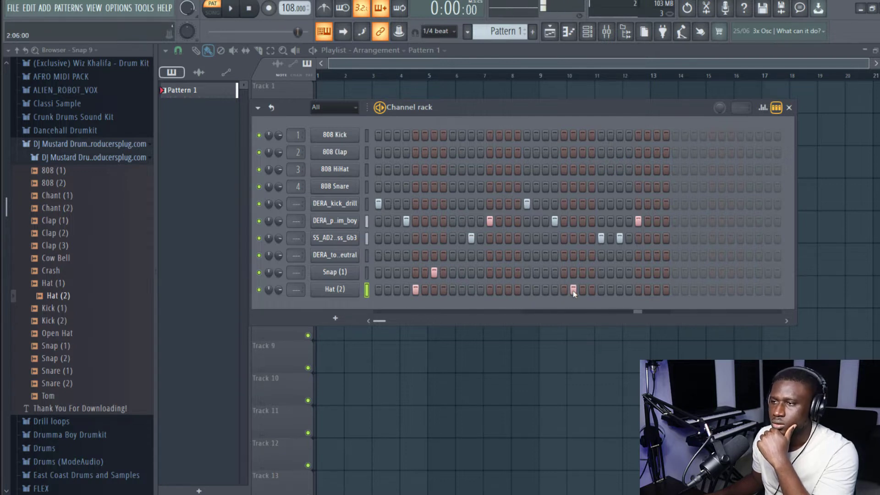
Examine the sampler settings of the Hat (2) channel and close them.
left_click(336, 289)
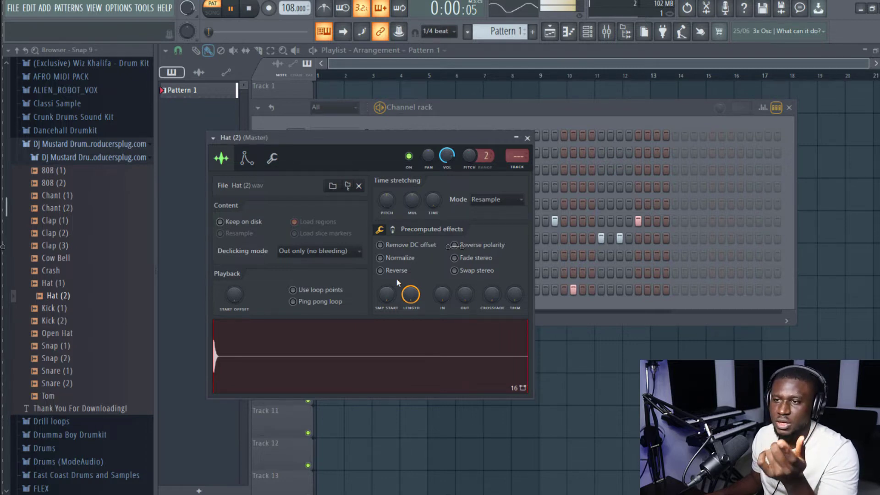
left_click(527, 138)
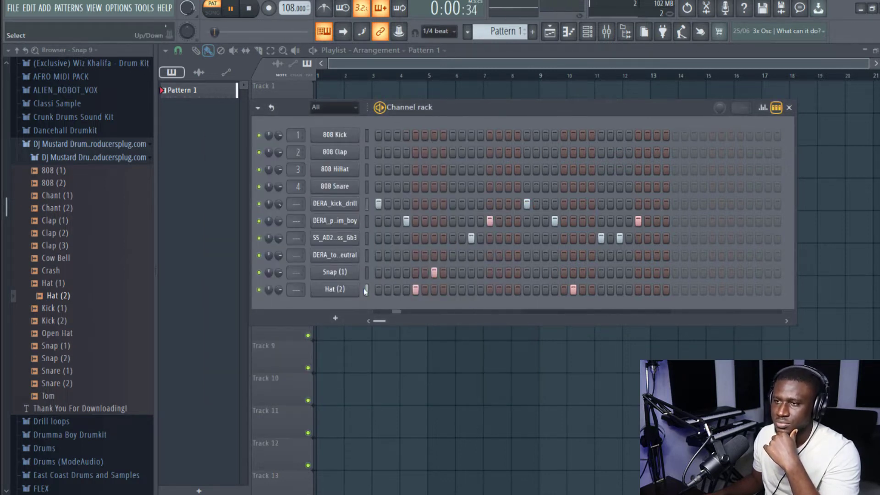
Open the Hat (2) notes in the piano roll and use a 1/4 beat snap.
right_click(347, 287)
left_click(376, 287)
key("space")
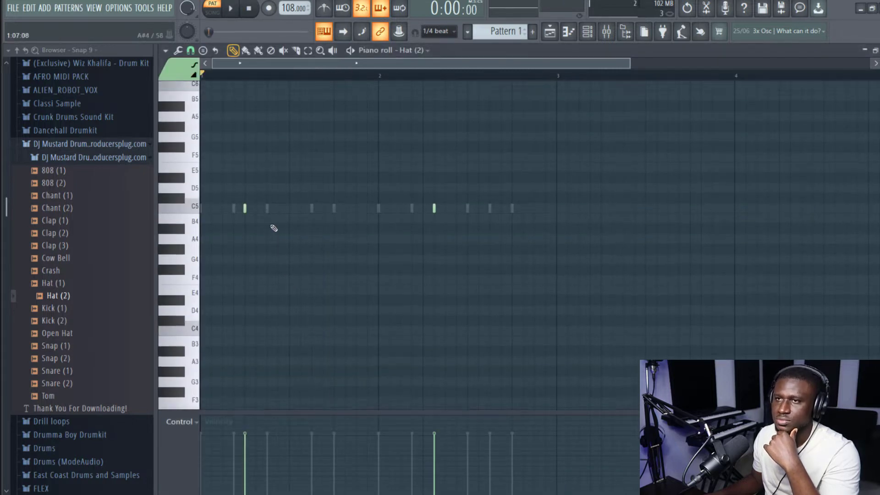
left_click_drag(253, 69, 229, 69)
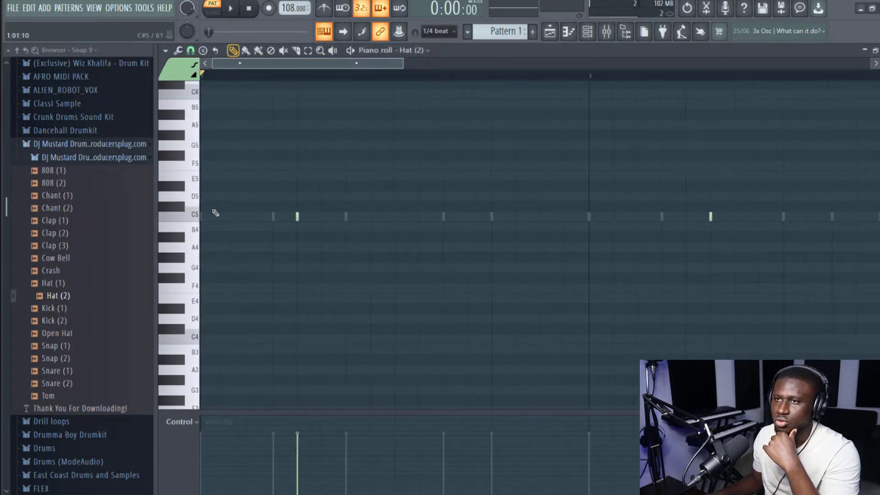
left_click_drag(267, 212, 321, 242)
left_click(190, 50)
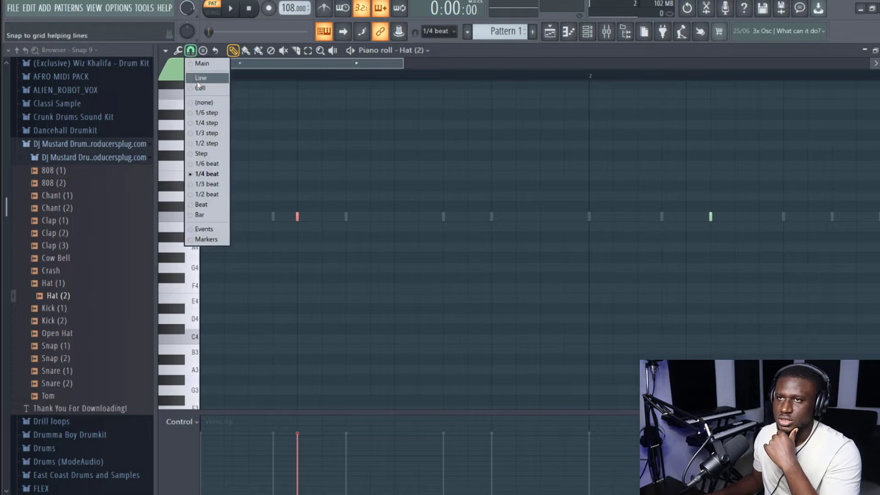
left_click(209, 174)
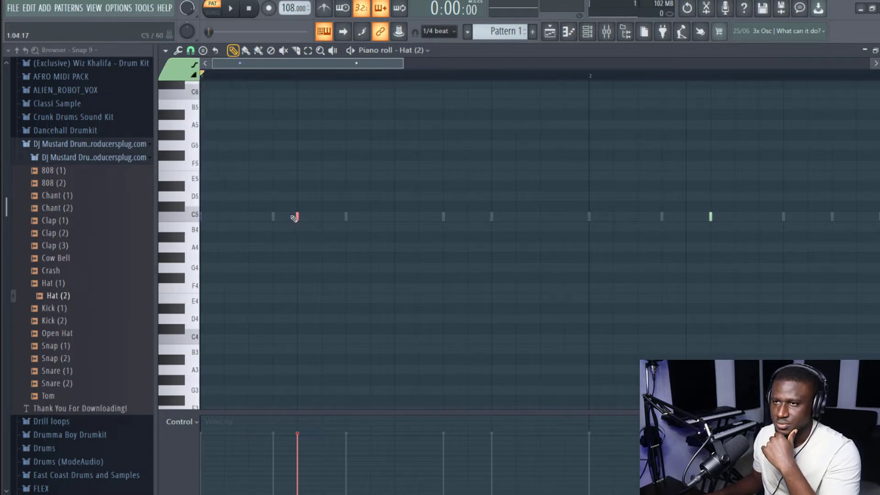
Move the first Hat (2) note to step 7 on C5 and lengthen it to two steps.
left_click_drag(300, 215, 365, 222)
key("space")
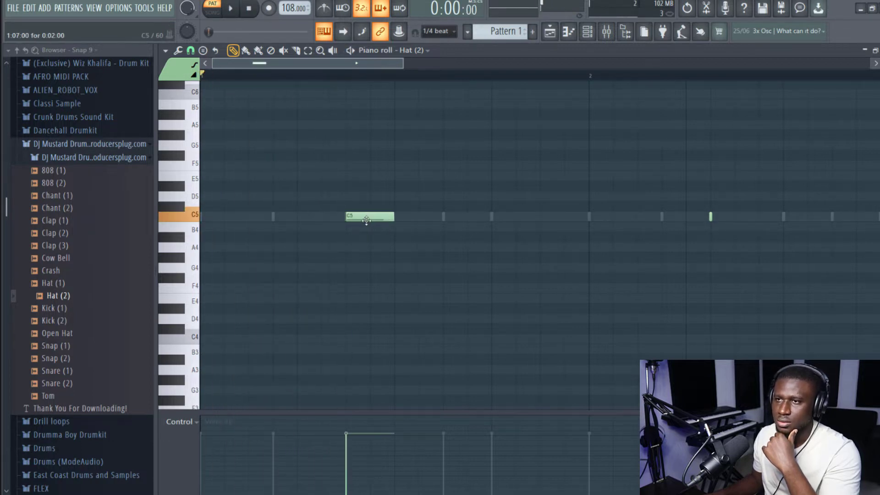
key("space")
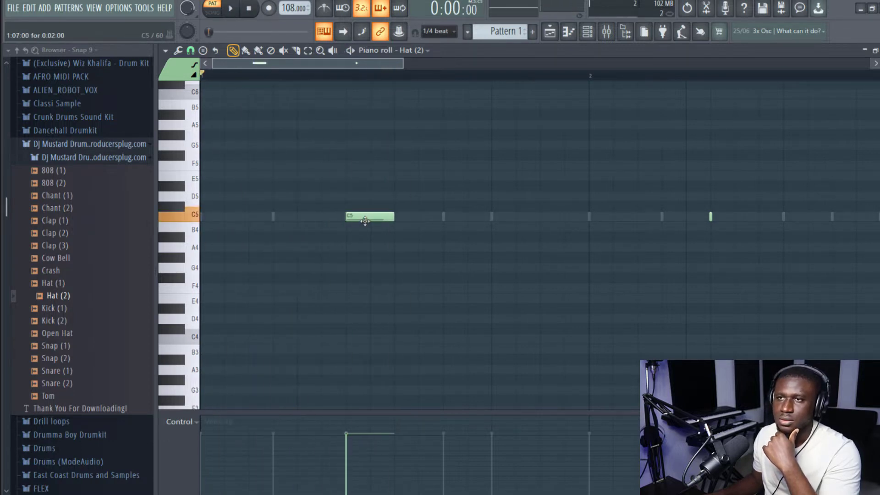
Chop the lengthened C5 hat note into four equal notes by lowering the Chopper's time multiplier, auditioning the roll before accepting.
key("ctrl+a")
left_click(165, 51)
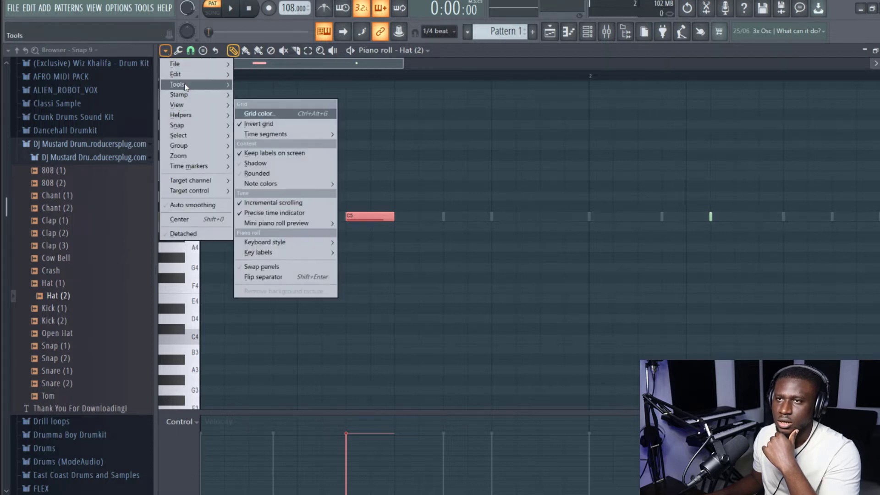
mouse_move(177, 84)
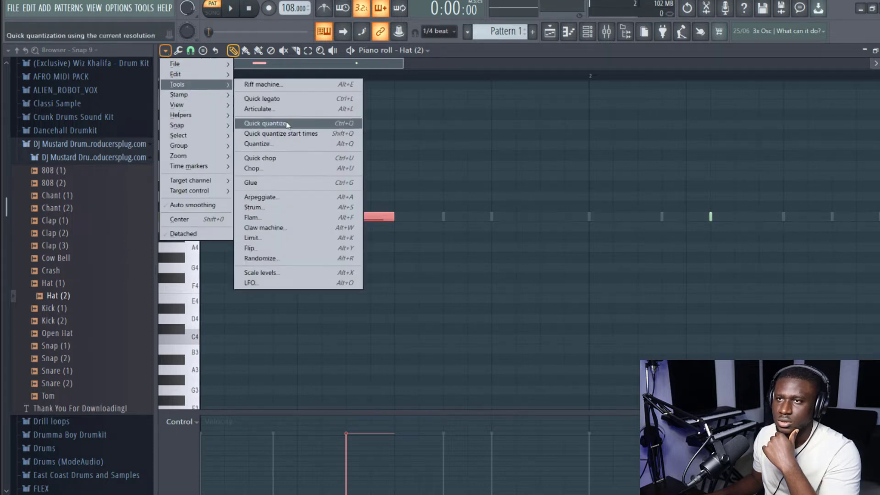
left_click(252, 168)
key("space")
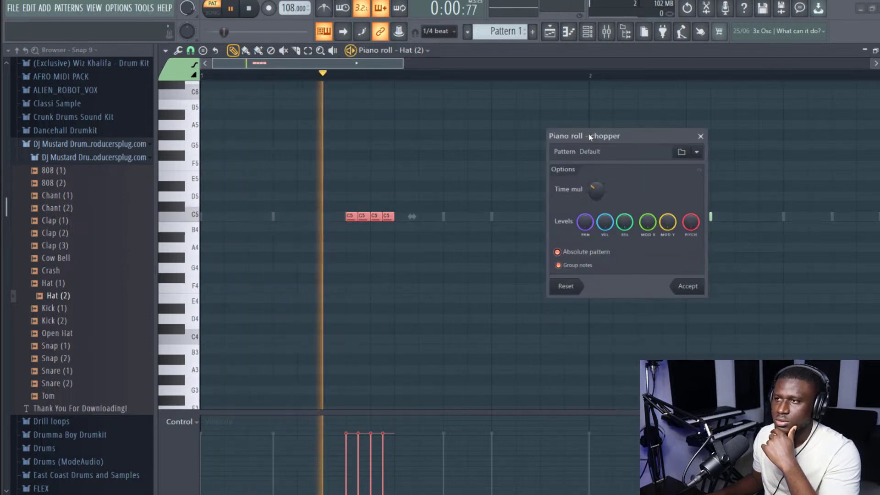
left_click_drag(596, 186, 595, 189)
key("space")
key("space")
key("space")
key("space")
key("space")
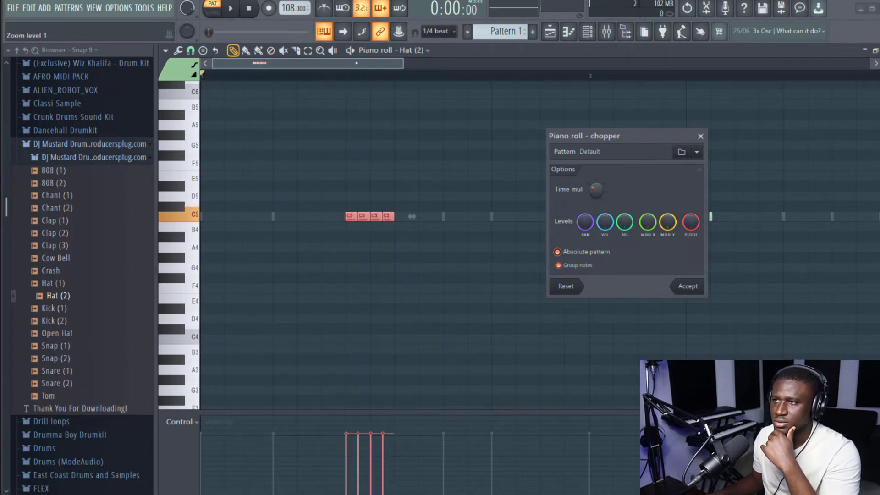
key("space")
left_click(688, 287)
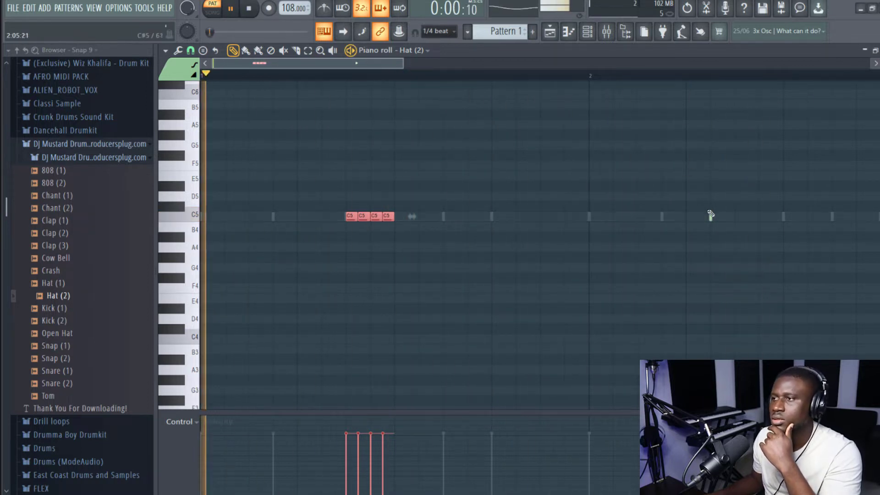
Lengthen the second-bar hat note to three steps and chop it into six equal C5 notes.
left_click_drag(709, 211, 713, 222)
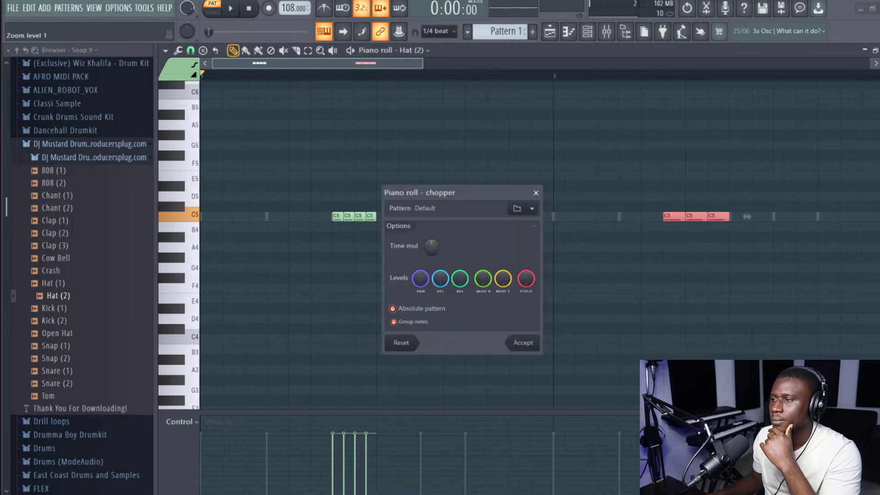
key("space")
left_click_drag(431, 247, 432, 256)
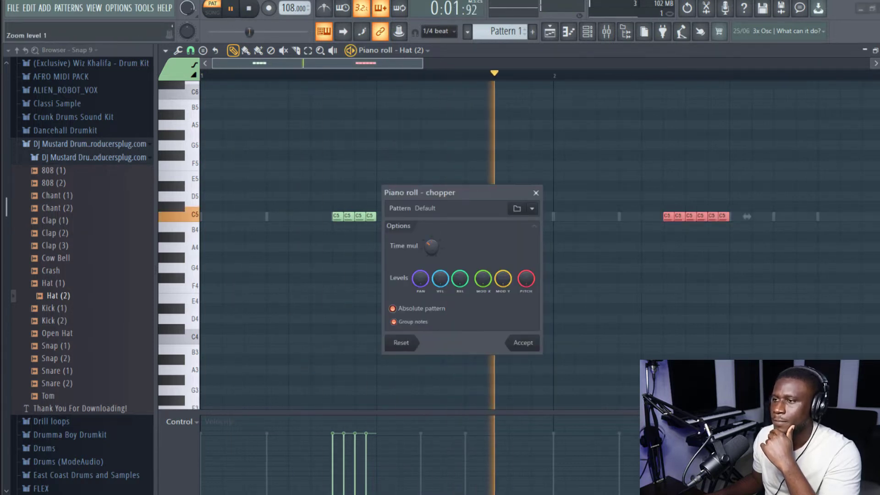
left_click(516, 342)
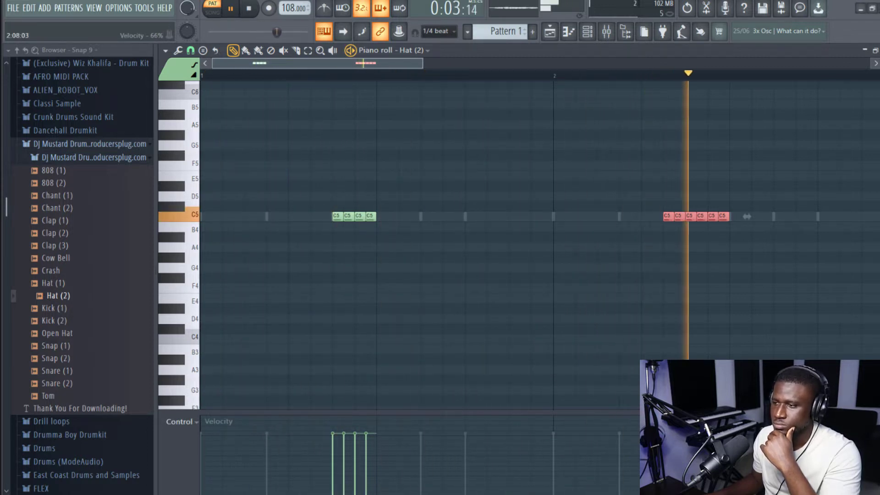
right_click(367, 269)
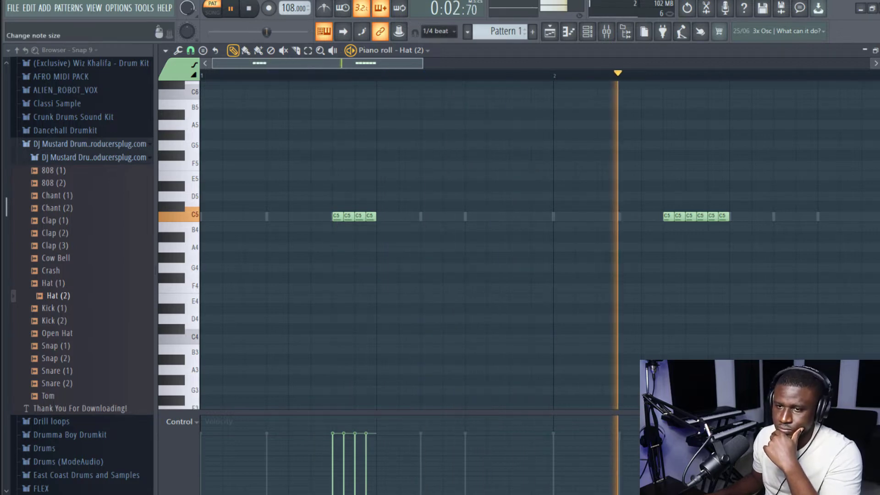
Return to the step sequencer and fill the Snare - Flakey channel with hits on steps 4, 13, 20 and 29.
key("F7")
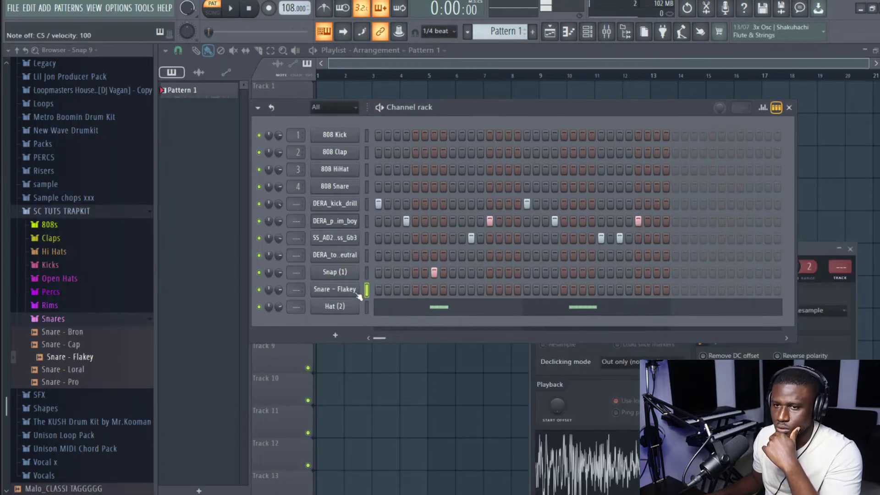
right_click(359, 294)
left_click(500, 309)
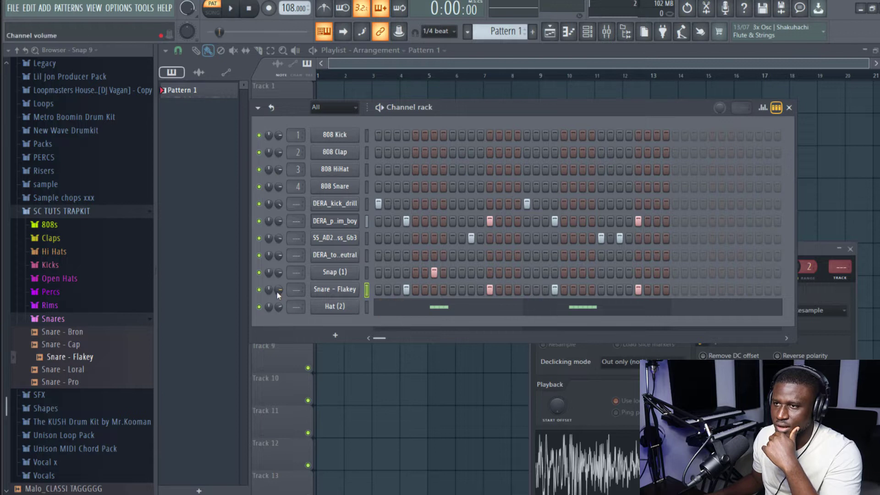
Play the pattern, stop it, and audition the Snare - Pro, Loral, Cap and Bron samples as alternatives to Flakey.
key("space")
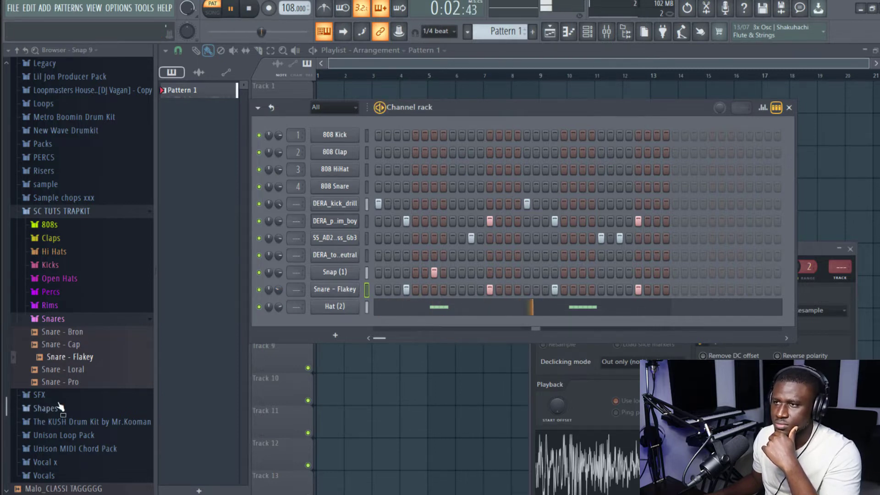
key("space")
left_click(73, 383)
left_click(76, 370)
left_click(76, 345)
left_click(73, 333)
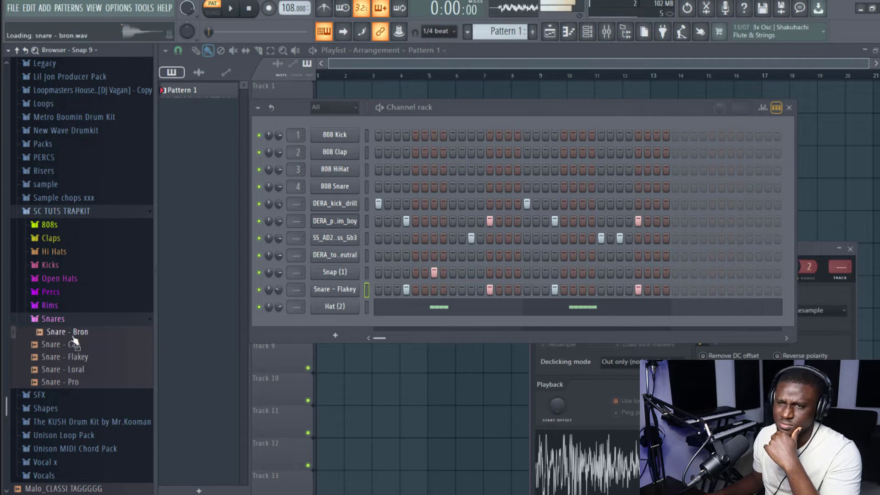
Lower the Snare - Flakey channel's volume during pattern playback and reposition the channel rack window.
key("space")
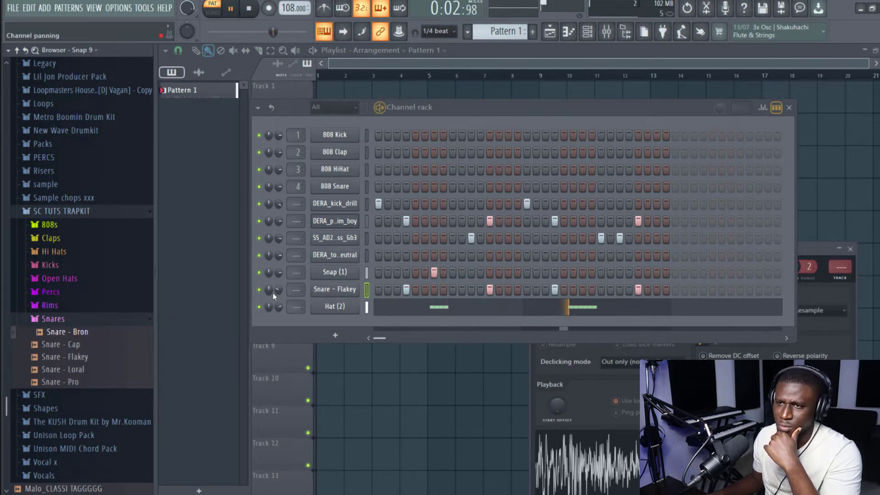
left_click_drag(278, 289, 278, 330)
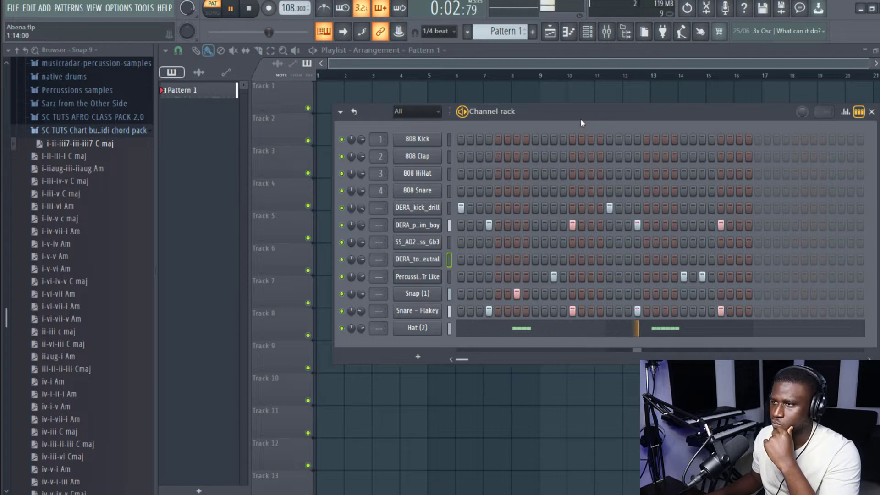
left_click_drag(583, 111, 507, 114)
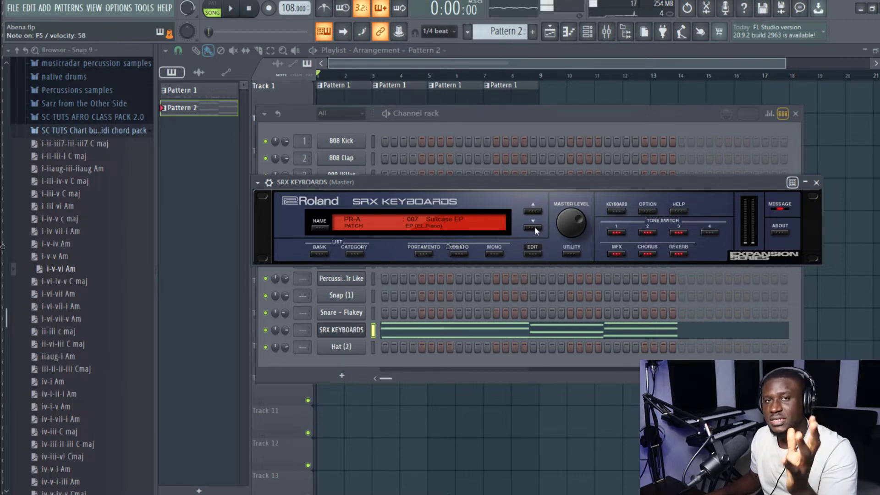
Switch SRX KEYBOARDS to patch 008 Real Thing and adjust its channel volume while the song plays.
left_click(533, 227)
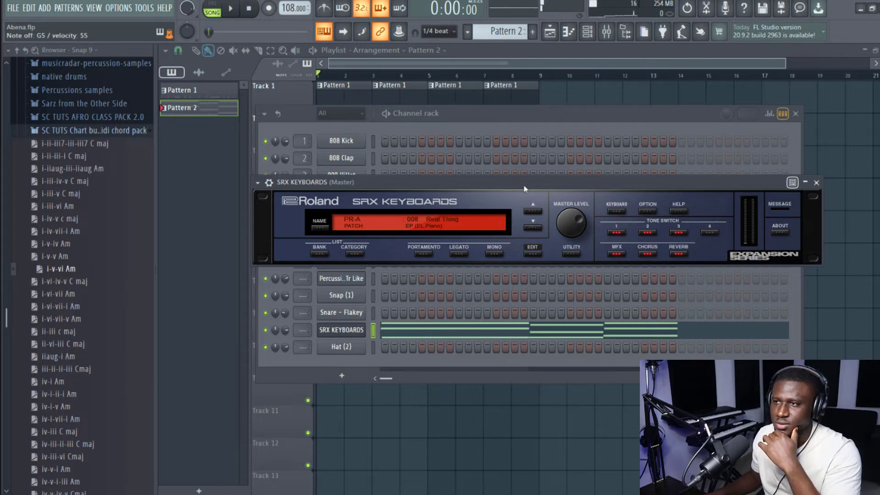
key("space")
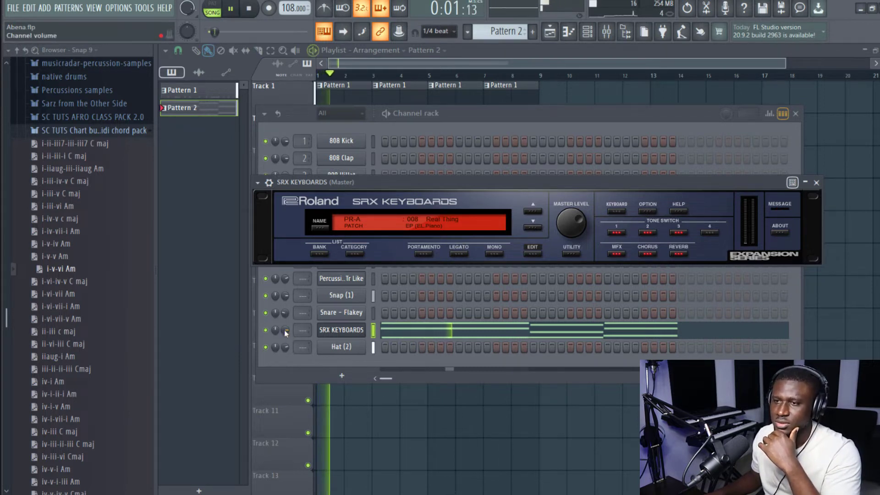
left_click_drag(285, 330, 285, 320)
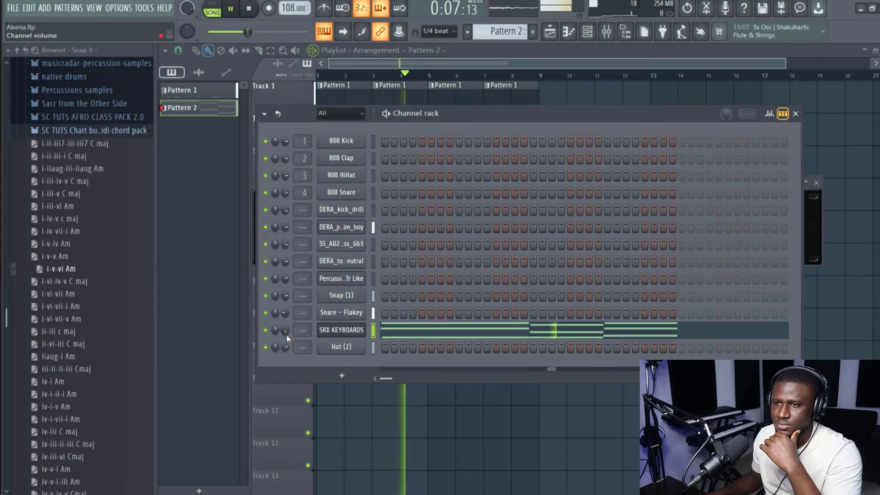
left_click(347, 333)
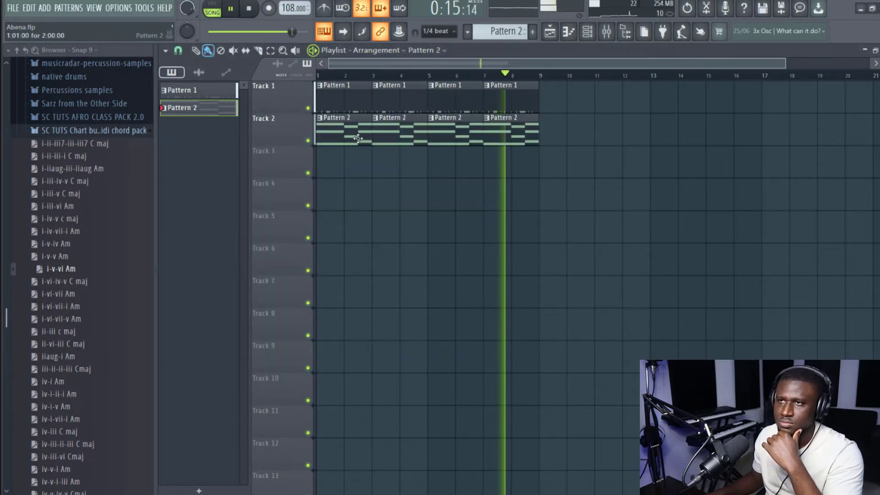
Render Pattern 2 and replace its playlist clips with the audio version.
right_click(215, 110)
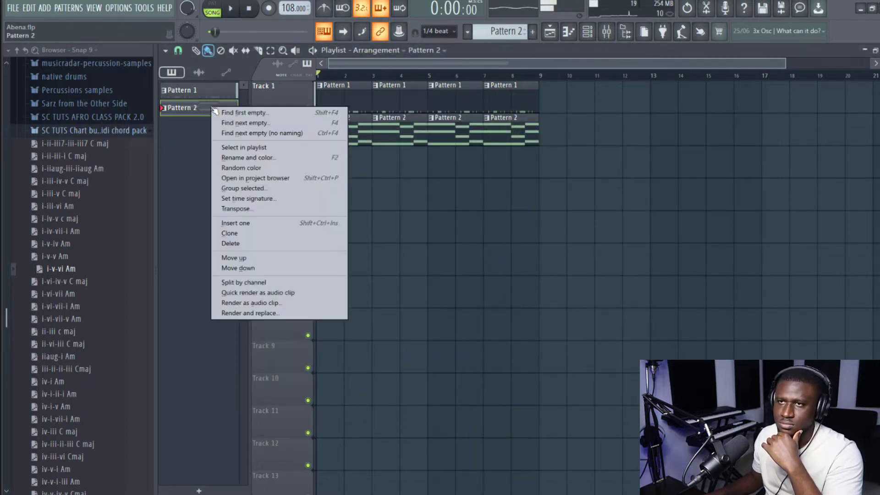
left_click(284, 314)
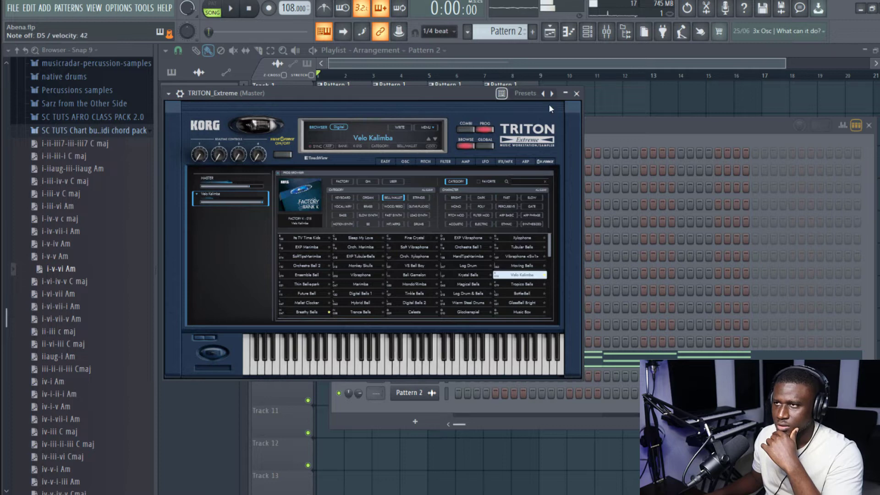
Close the TRITON_Extreme window and copy the chord notes from the SRX KEYBOARDS channel.
left_click(577, 94)
right_click(420, 360)
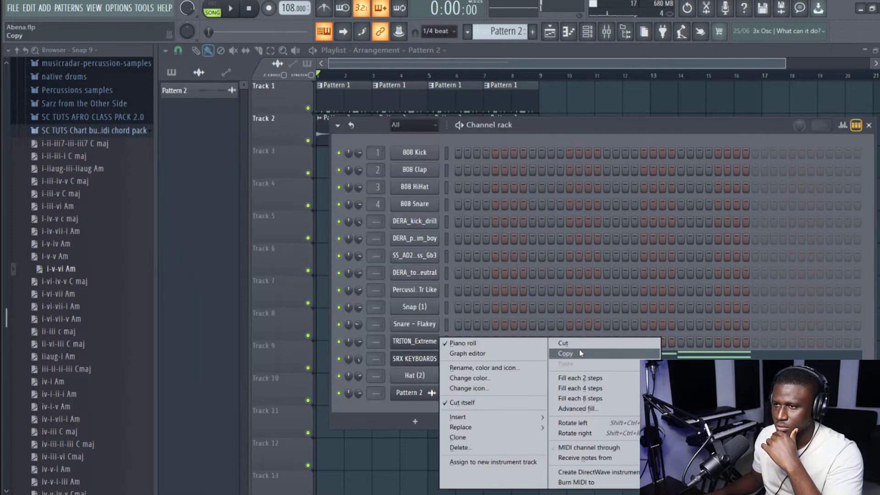
left_click(576, 354)
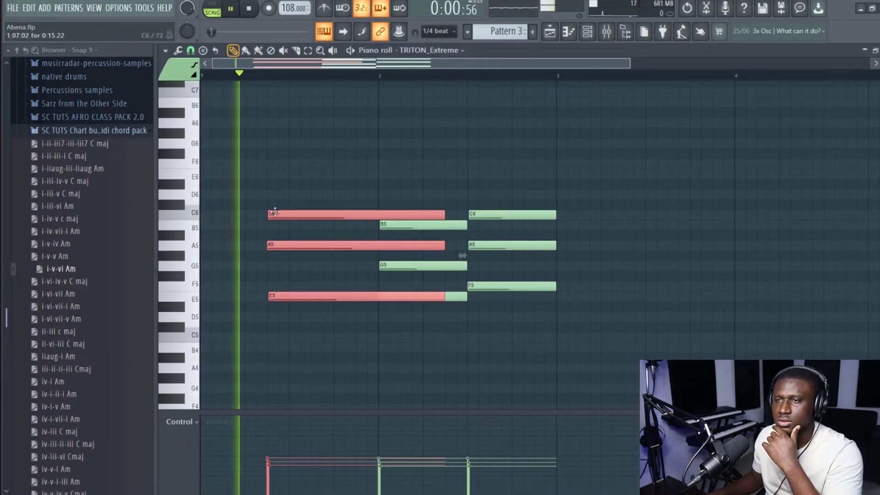
In the TRITON_Extreme piano roll, start the first C6-A5-E5 chord at step 9 and place its one-step duplicate on step 11.
left_click_drag(285, 214, 307, 214)
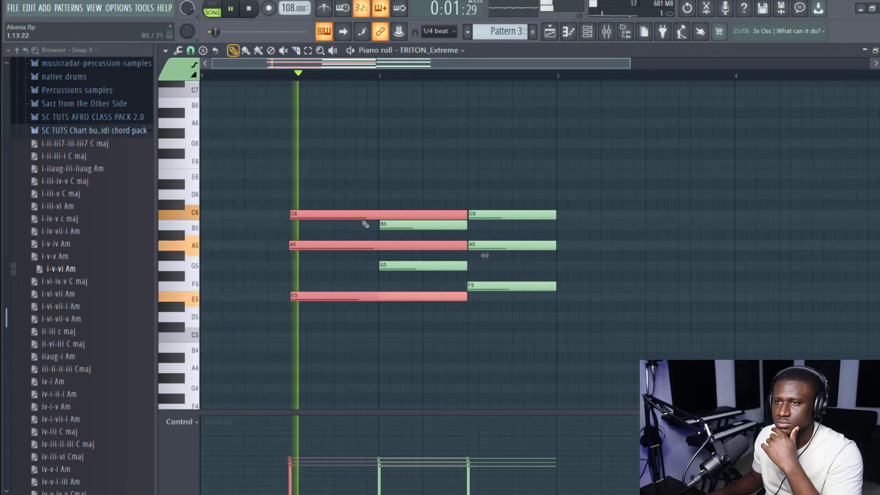
key("space")
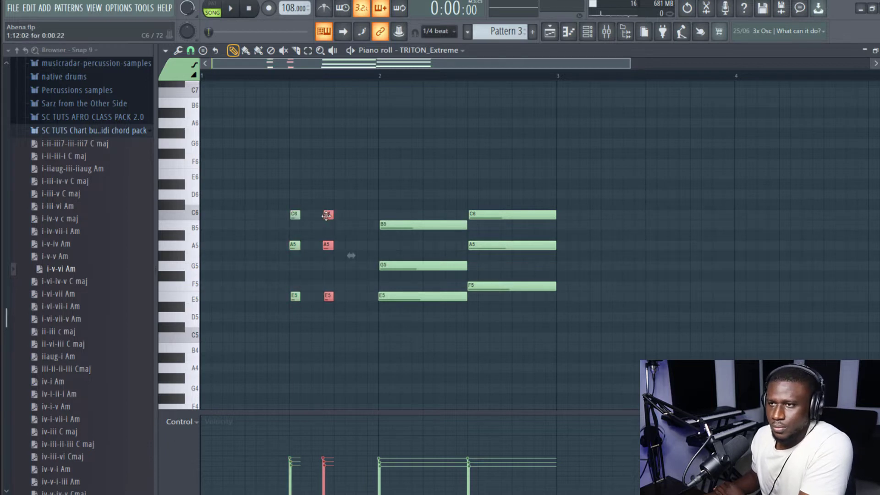
left_click_drag(326, 215, 315, 216)
key("space")
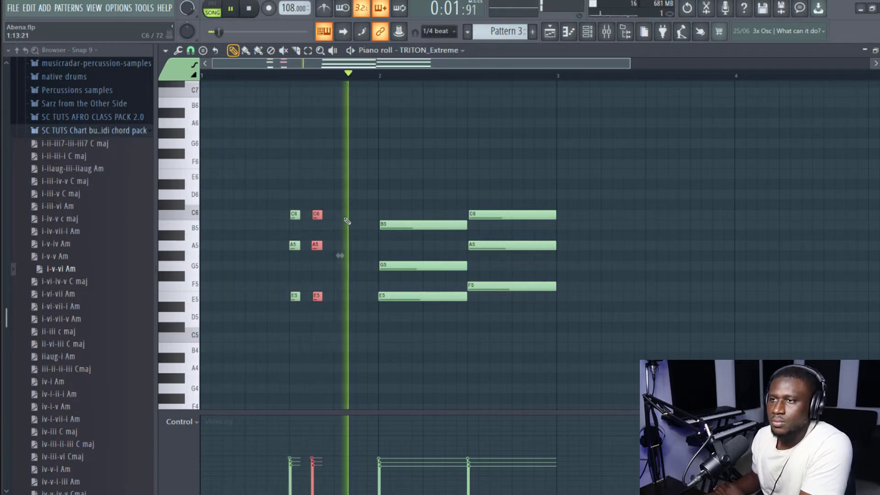
key("space")
key("space")
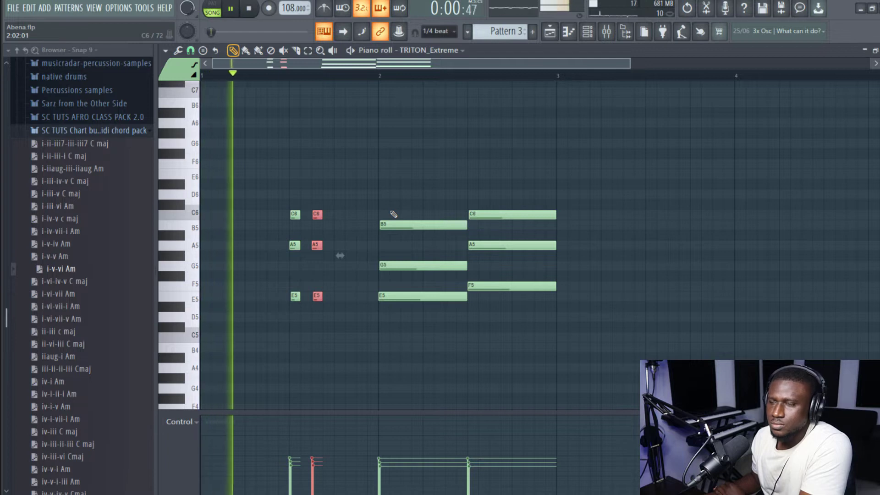
Delete the B5-G5-E5 chord and turn the final C6-A5-F5 chord into one-step stabs on steps 9 and 11 of bar two.
right_click(392, 214)
left_click_drag(391, 214, 393, 333)
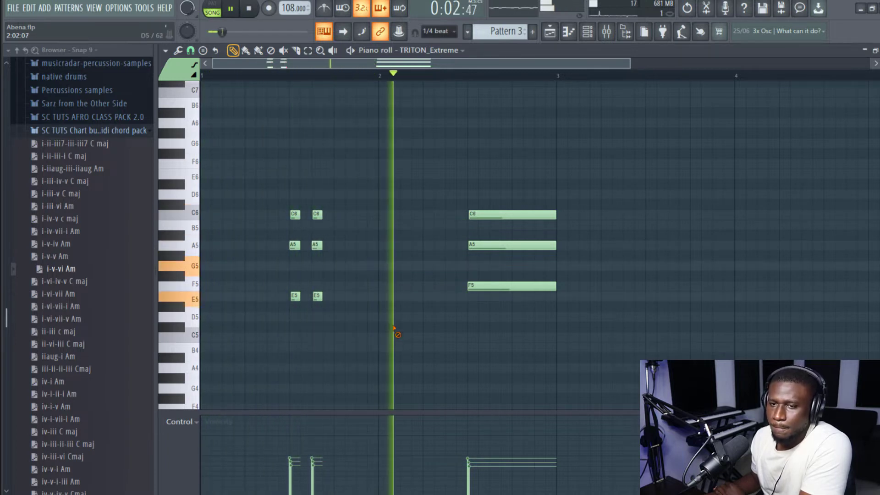
mouse_move(483, 213)
left_mouse_down()
mouse_move(484, 293)
mouse_move(522, 291)
left_mouse_up()
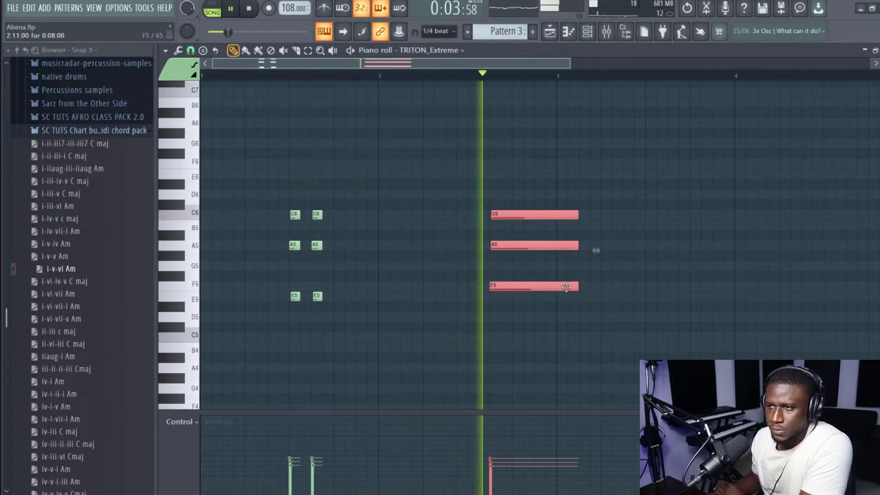
left_click_drag(578, 288, 496, 290)
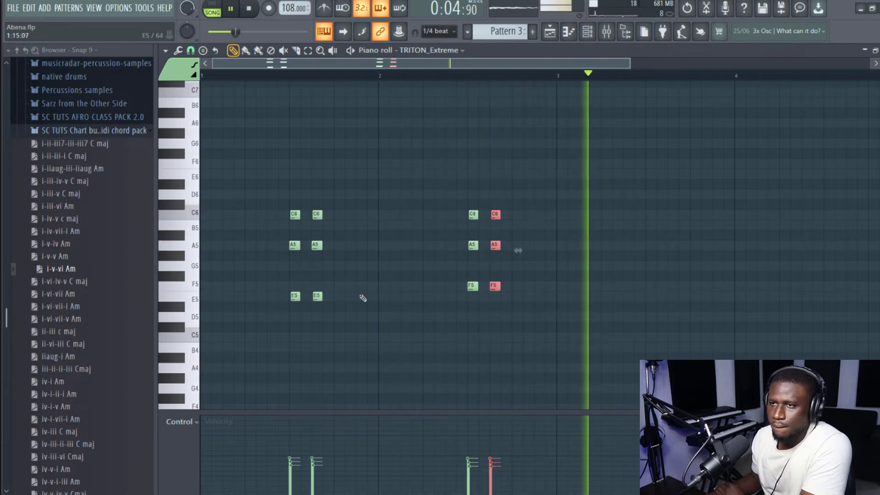
left_click(491, 118)
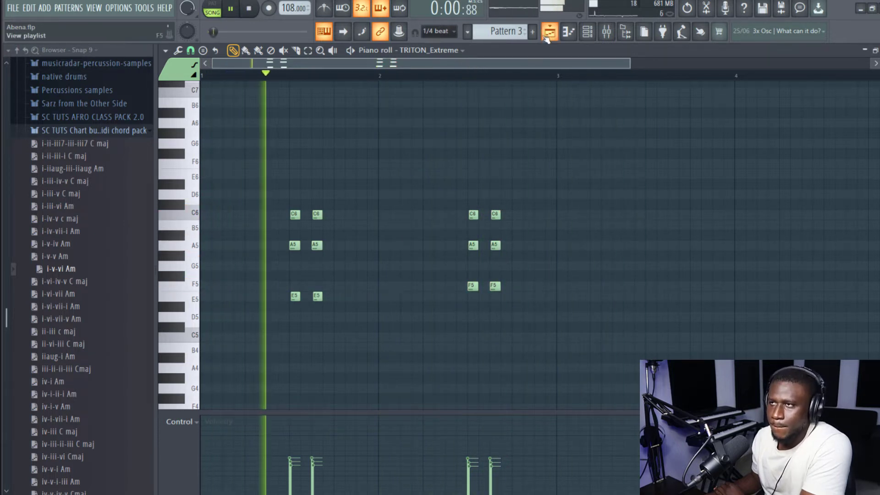
Return to the playlist and duplicate the Pattern 3 clip along Track 3 until it fills bars 1 to 8.
key("F5")
key("ctrl+b")
key("ctrl+b")
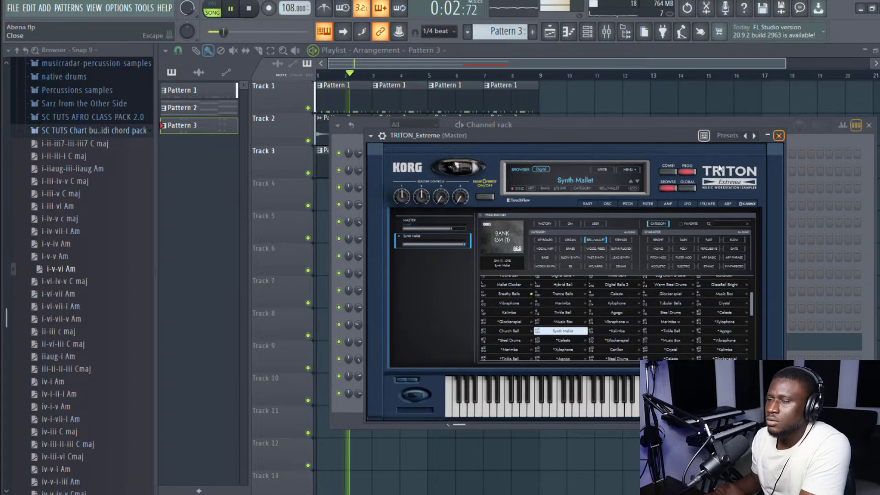
Close the TRITON_Extreme and channel rack windows, and render Pattern 3 to replace its clips with audio.
key("Escape")
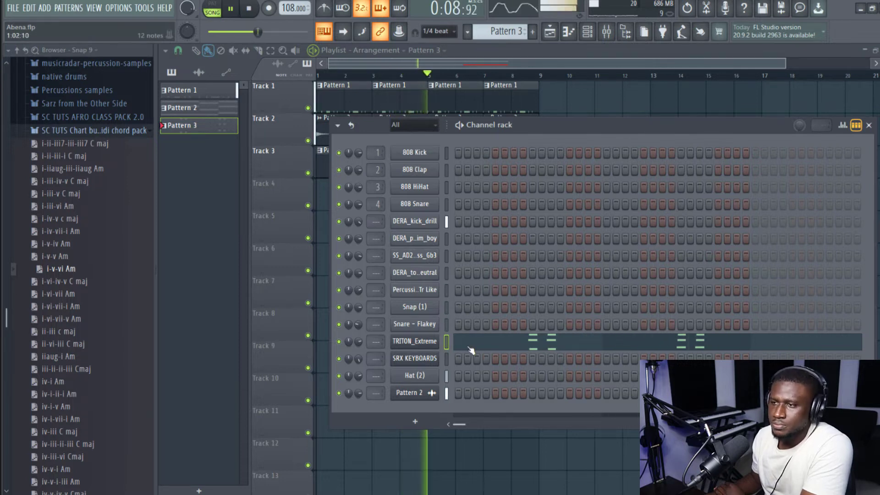
key("F6")
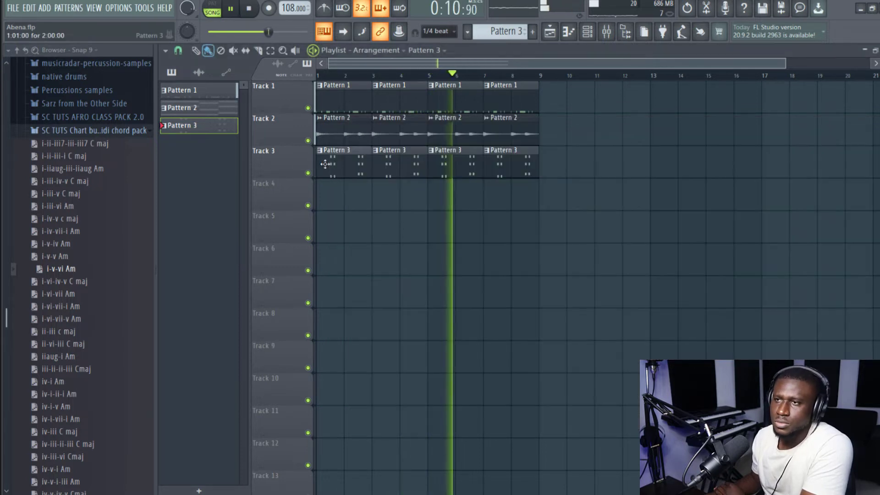
right_click(223, 131)
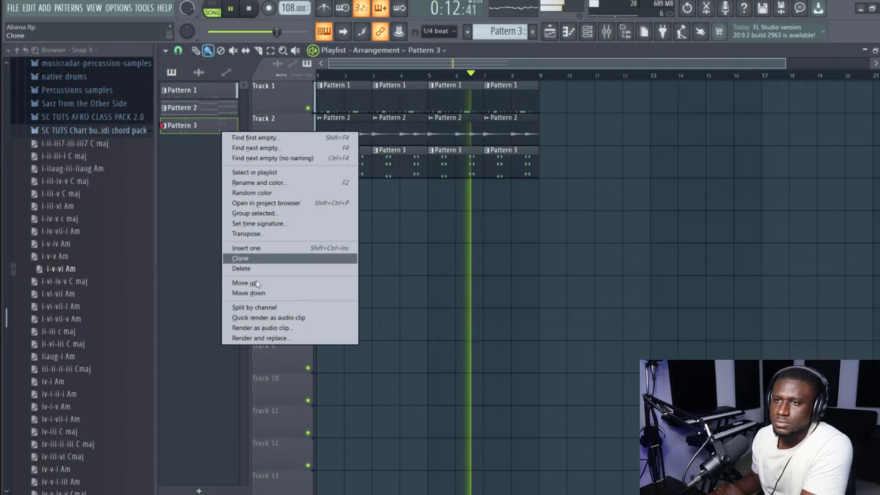
left_click(266, 339)
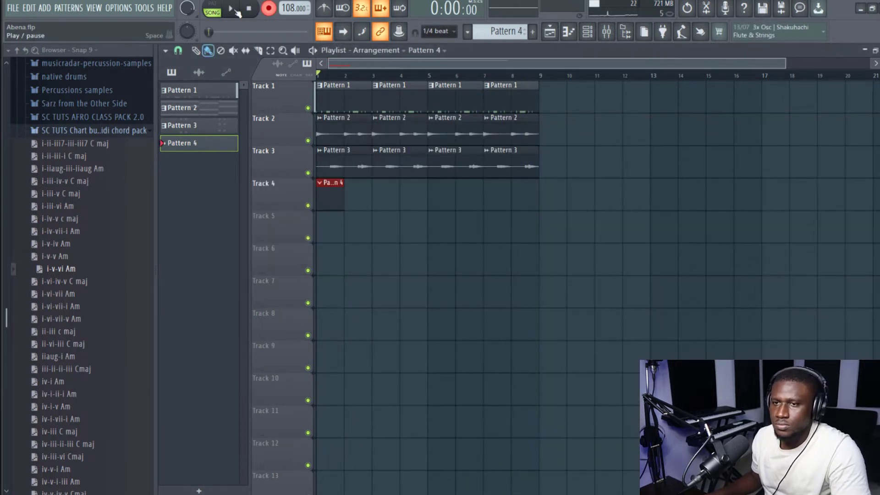
Record a melody into Pattern 4 and review its SRX KEYBOARDS notes in the piano roll with repeated playback.
left_click(232, 10)
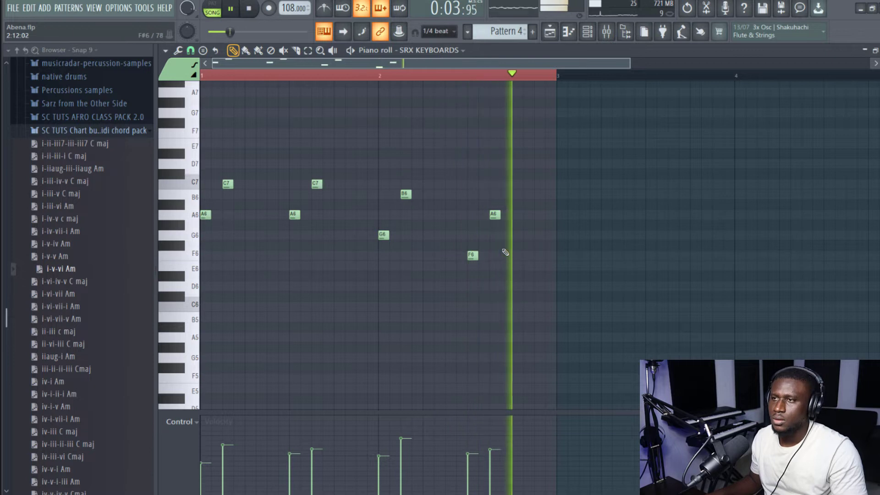
scroll(507, 252, "up", 3)
key("space")
key("space")
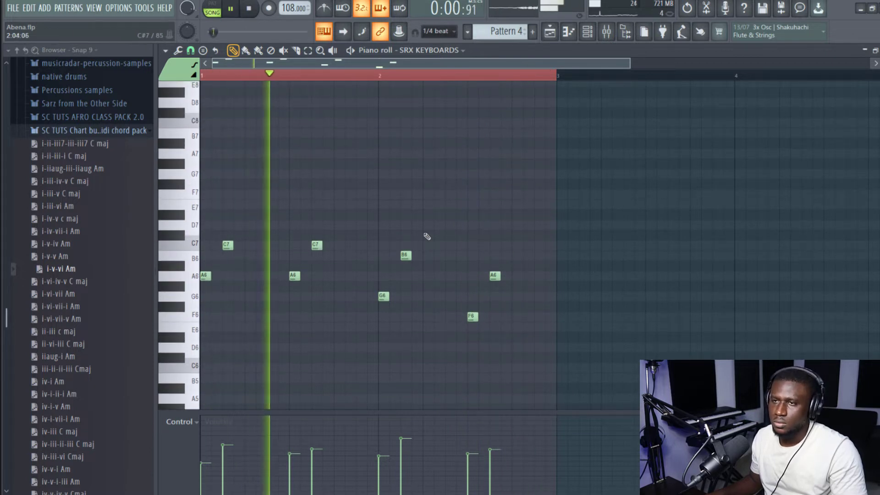
scroll(456, 220, "up", 3)
key("space")
key("space")
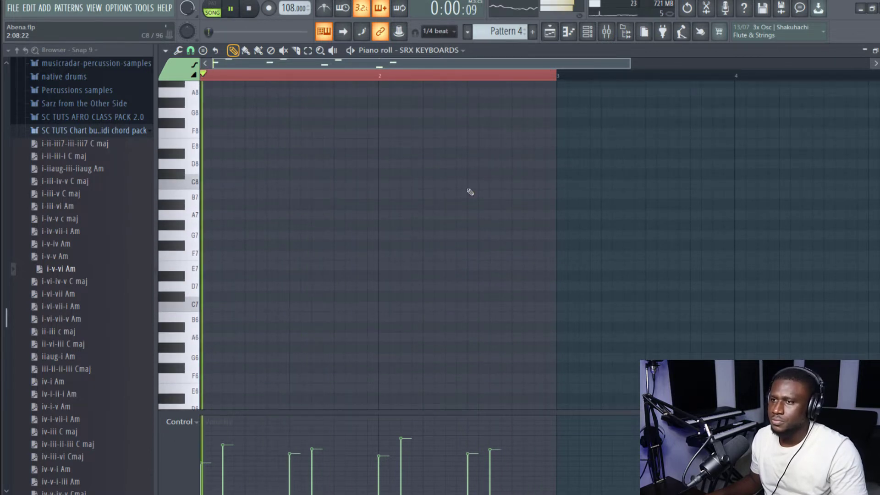
scroll(483, 188, "down", 3)
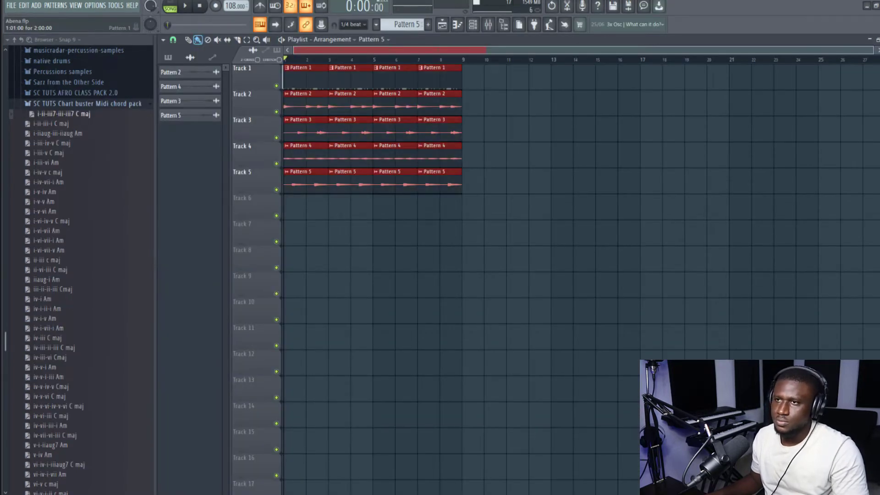
Move the full five-track clip block to later bars, and shift the selected arrangement clips two bars earlier to start at bar 5.
left_click_drag(298, 74, 565, 73)
scroll(598, 126, "down", 2)
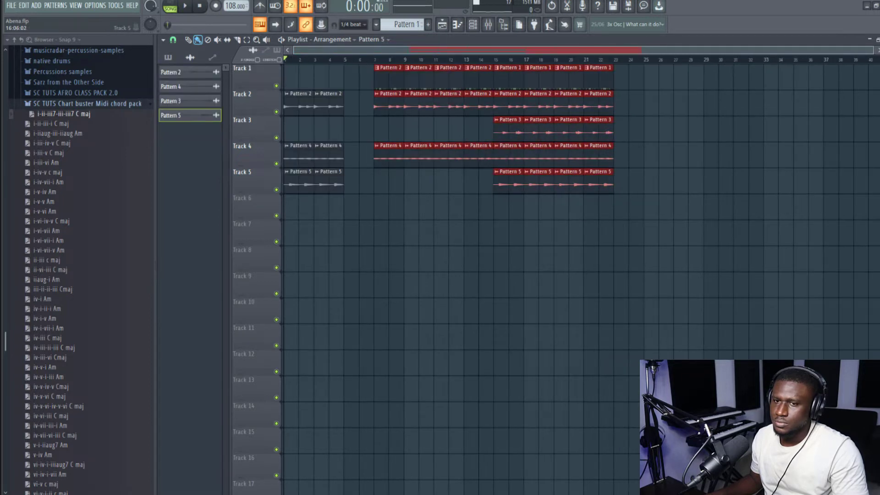
key("shift+Left")
key("shift+Left")
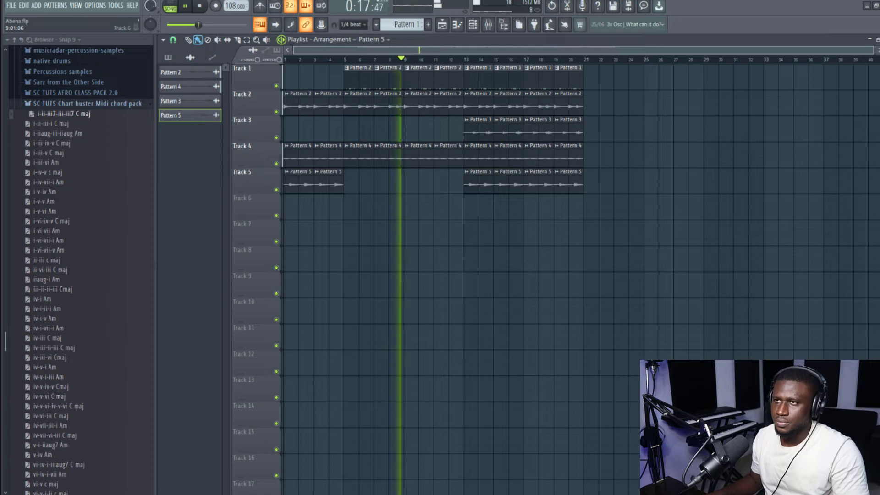
Open the channel rack and change its filter from Audio to All channels.
key("F6")
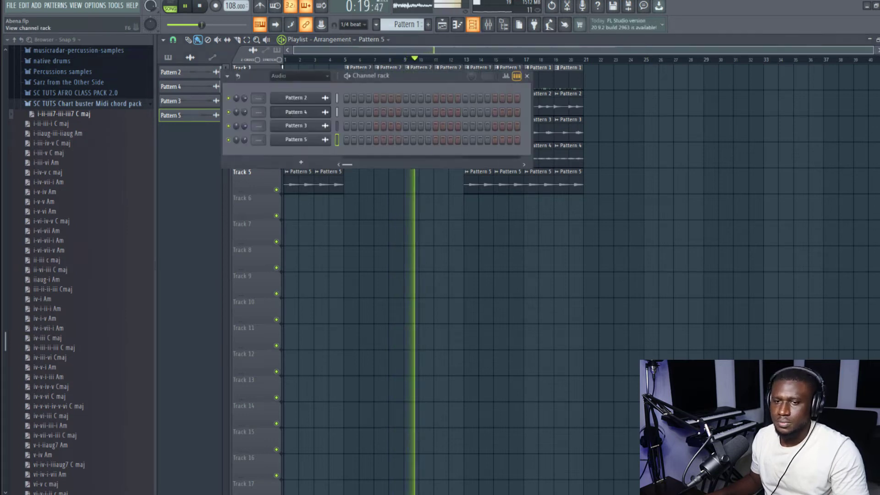
left_click(300, 76)
left_click(298, 86)
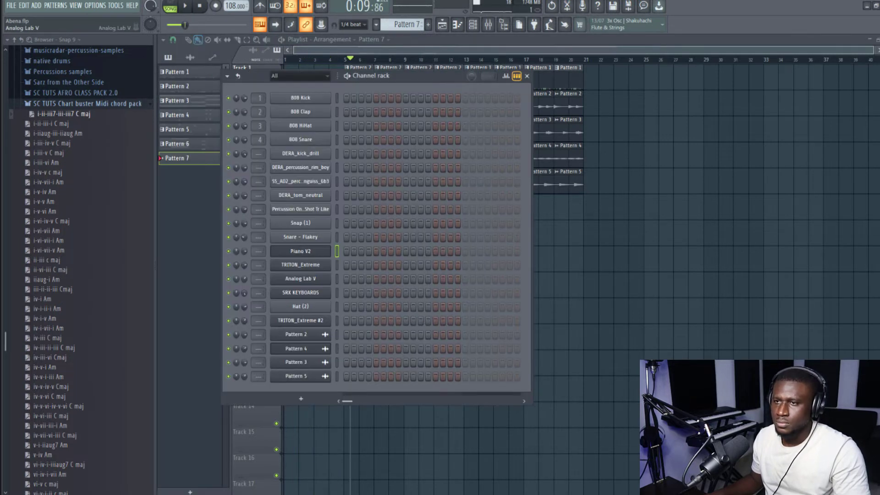
Paste the copied notes into the Analog Lab V channel in Pattern 7.
right_click(300, 279)
left_click(443, 297)
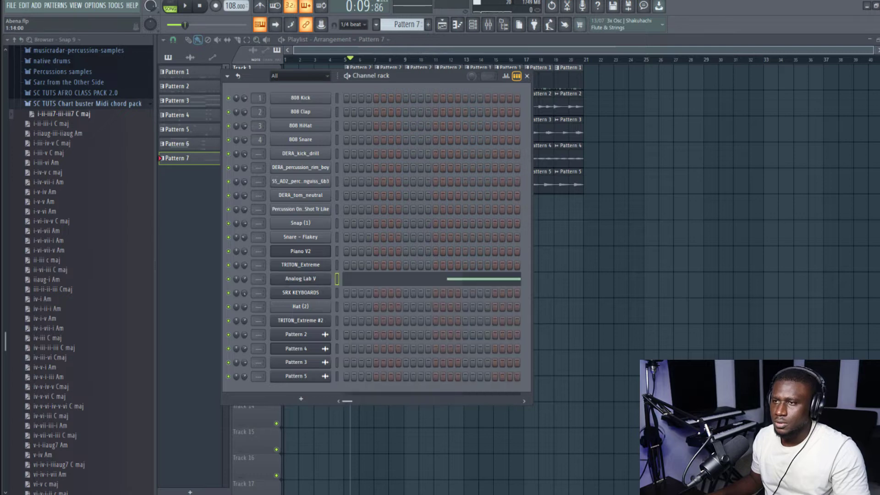
Transpose the Analog Lab V notes in Pattern 7 down one octave, from E5 to E4, during playback.
left_click(412, 279)
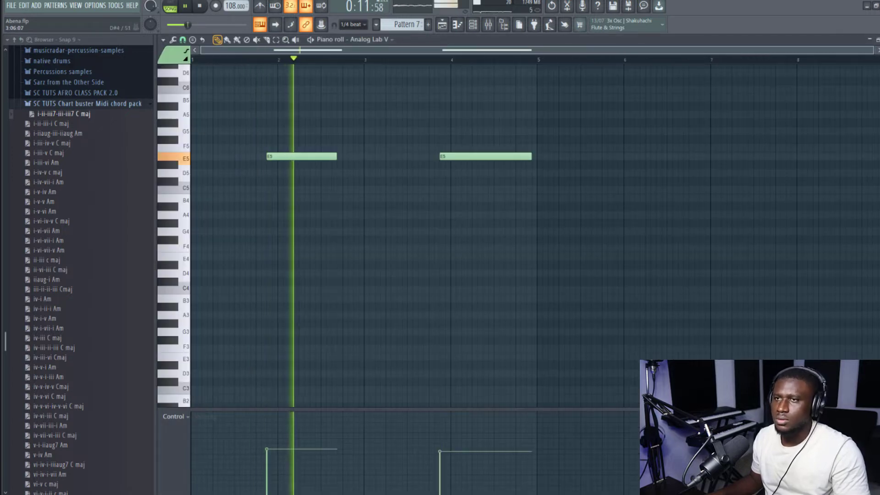
key("space")
key("space")
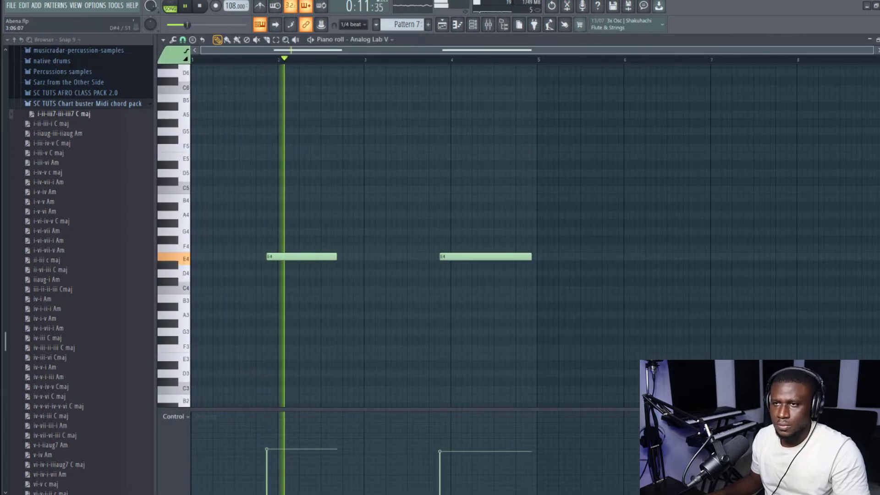
key("F5")
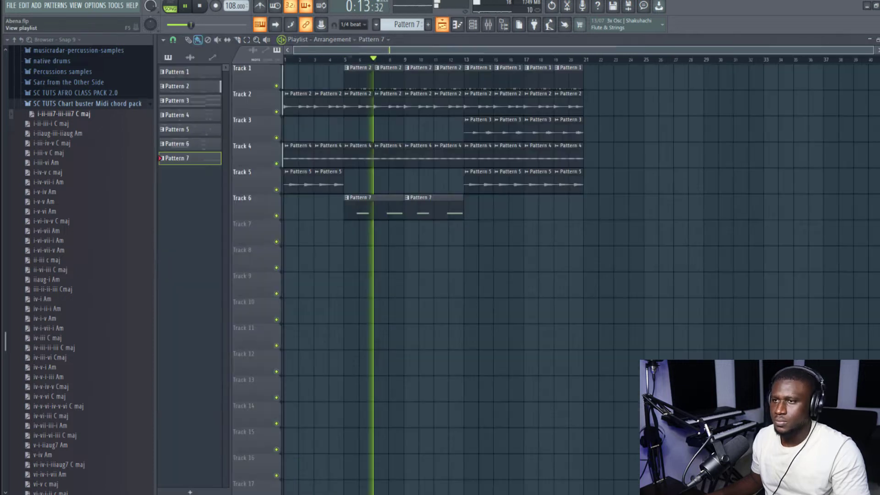
Open the Analog Lab V instrument to examine its preset, and return to the playlist.
key("F6")
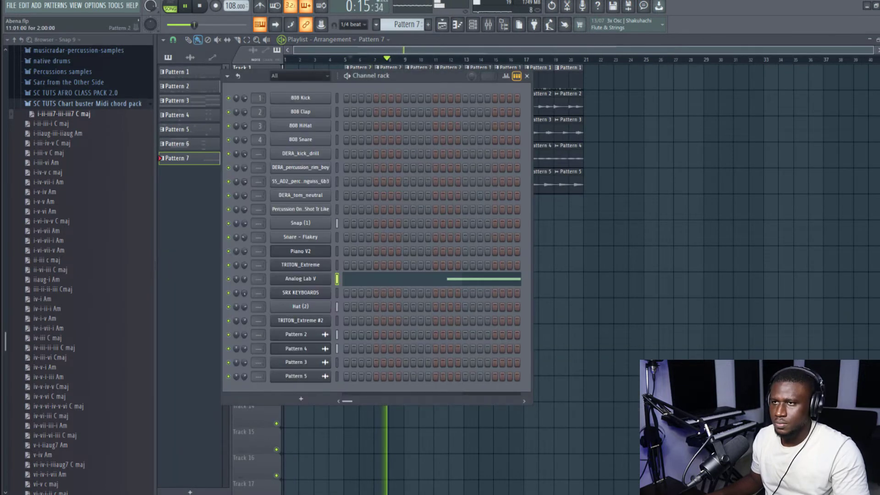
left_click(301, 278)
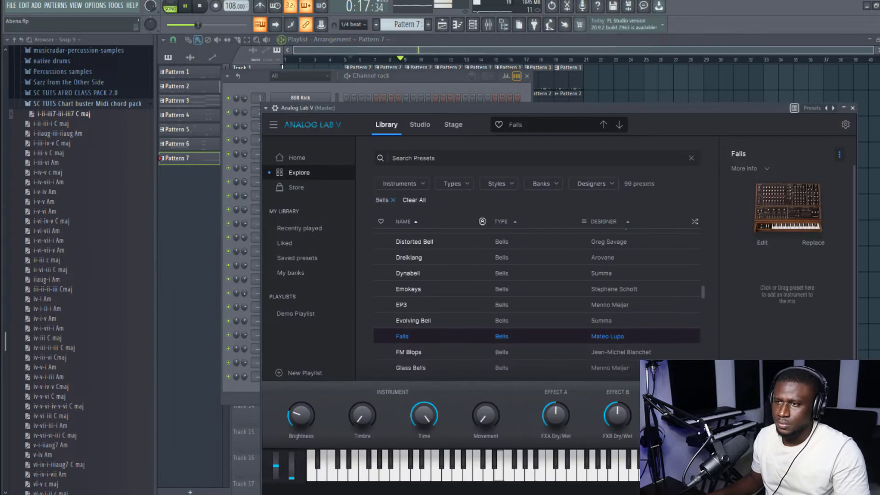
key("F5")
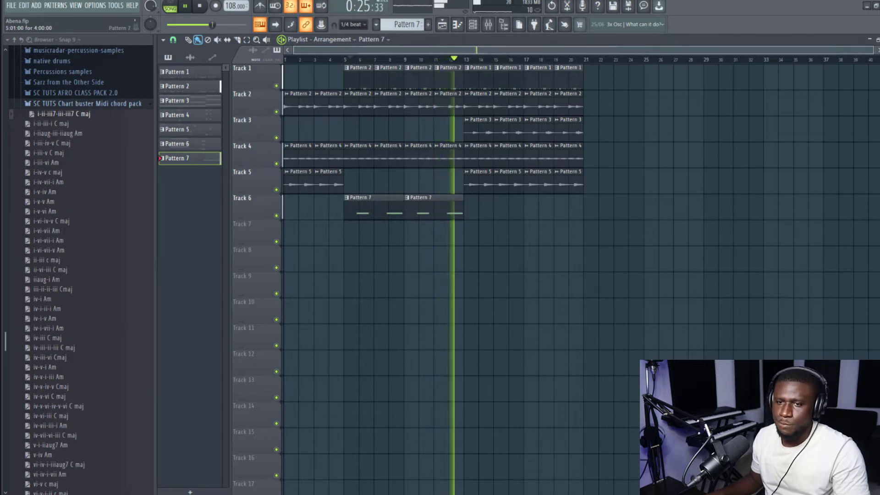
Duplicate the two Pattern 7 clips on Track 6 so the copies start at bar 13.
left_click_drag(430, 210, 331, 208)
key("ctrl+b")
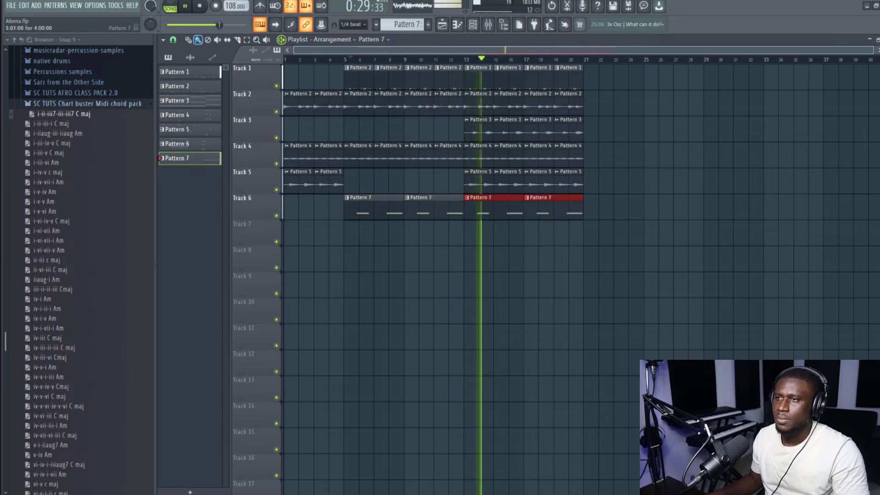
key("ctrl+d")
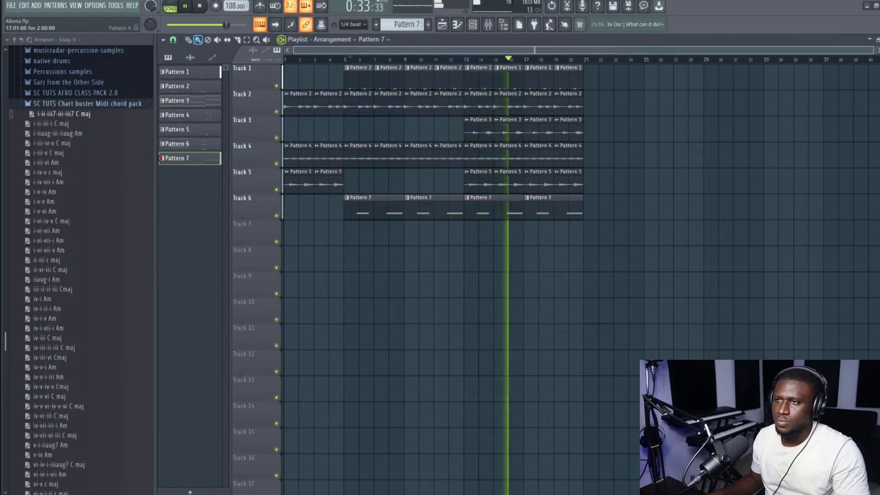
Move the four Pattern 3 audio clips on Track 3 eight bars ahead to start at bar 21.
left_click_drag(590, 117, 466, 140)
left_click_drag(527, 122, 542, 121)
left_click_drag(486, 133, 577, 133)
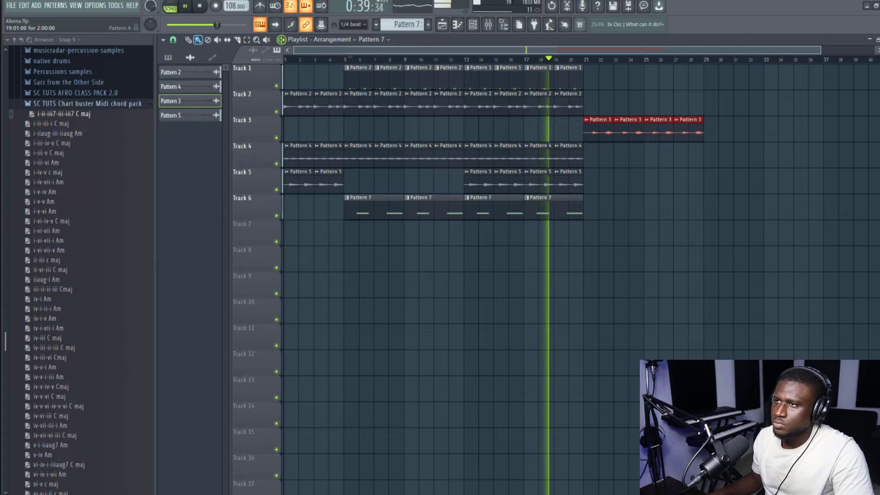
Duplicate the clips from bar 13 on Tracks 1, 2, 4, 5 and 6 to bar 21, and delete the copied Pattern 5 clips.
left_click_drag(467, 64, 572, 245)
key("ctrl+b")
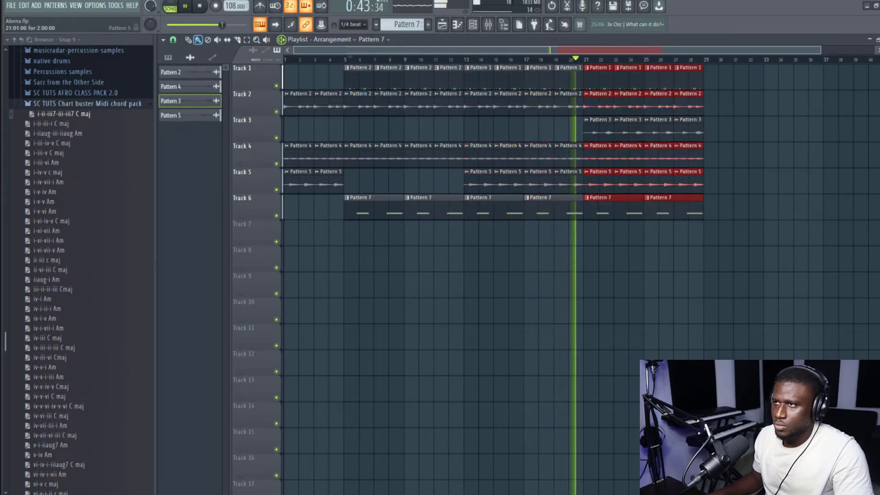
right_click(599, 182)
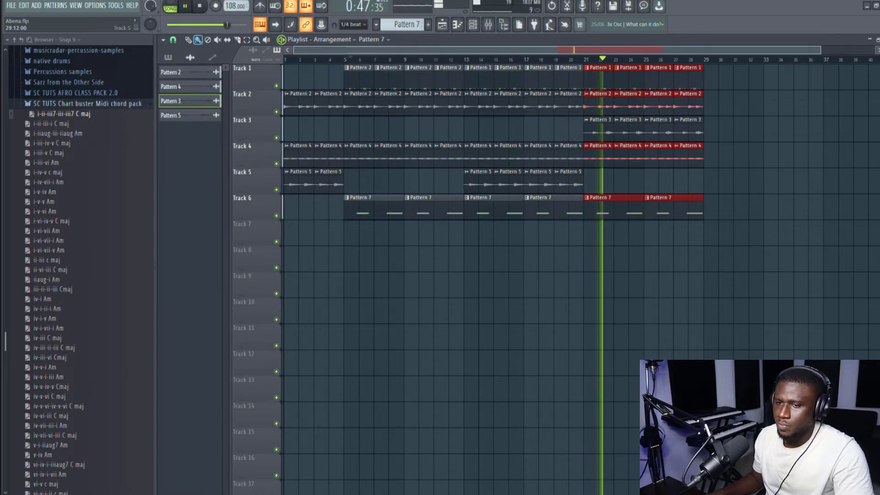
left_click(733, 182, "ctrl")
scroll(732, 182, "down", 1)
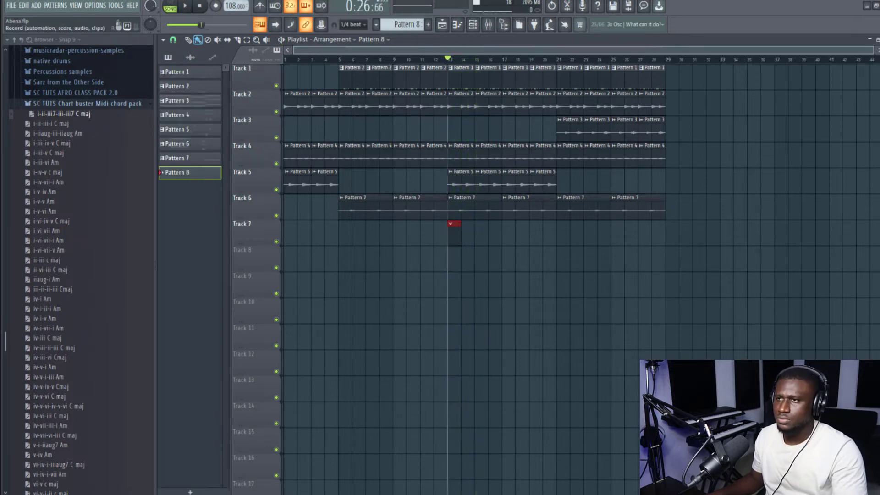
Adjust the channel volume of the rendered Pattern 8 audio while playing the arrangement from bar 13, and close its settings.
key("space")
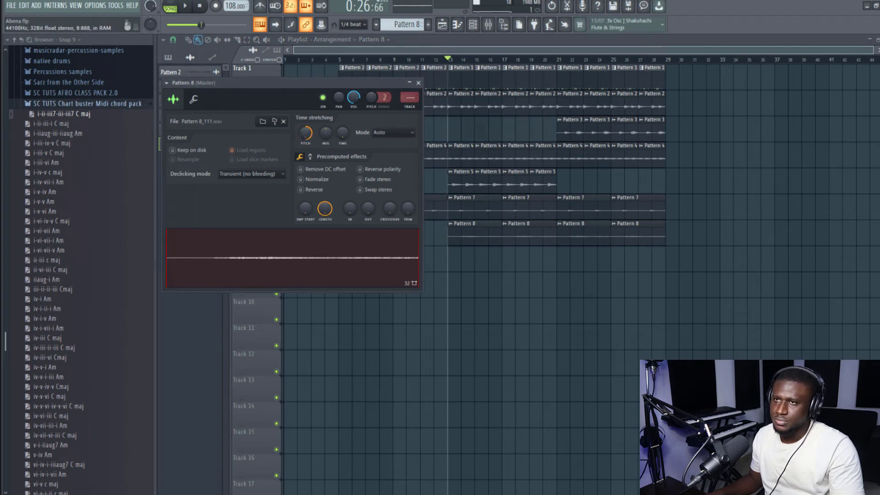
key("space")
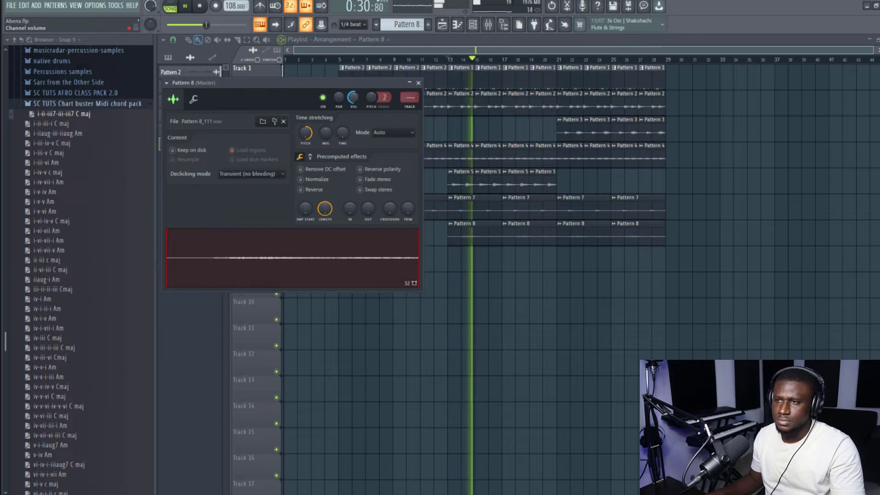
scroll(206, 25, "up", 2)
scroll(208, 24, "up", 1)
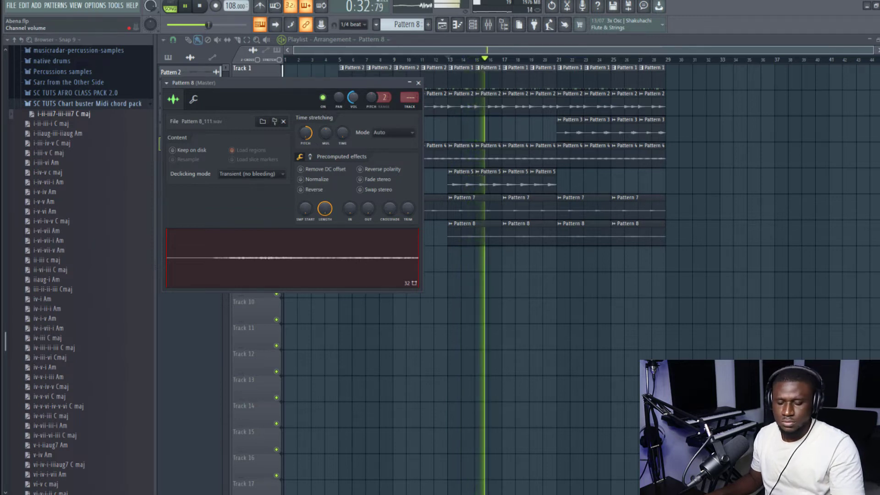
scroll(212, 24, "up", 1)
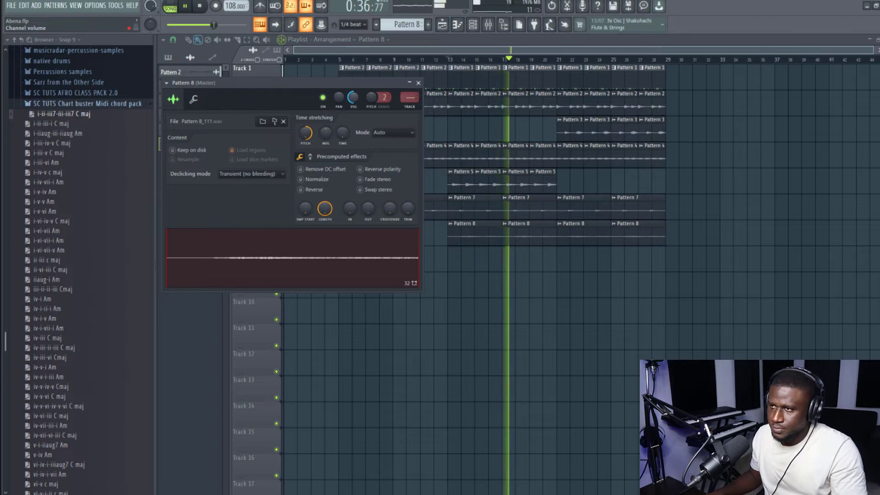
scroll(214, 25, "up", 1)
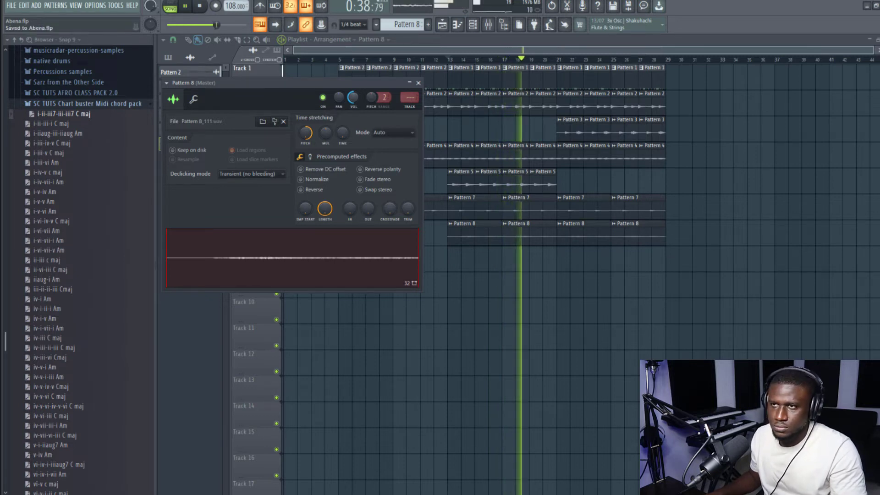
scroll(216, 24, "up", 1)
key("Escape")
Duplicate the selected MYSTRO_93 vocal clips on Track 9, start the copies at bar 25, and clear the selection.
scroll(219, 25, "up", 1)
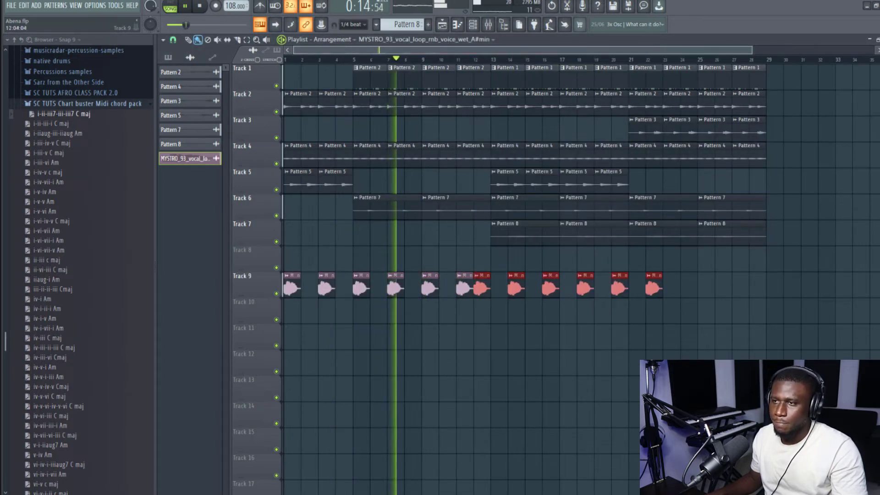
key("ctrl+b")
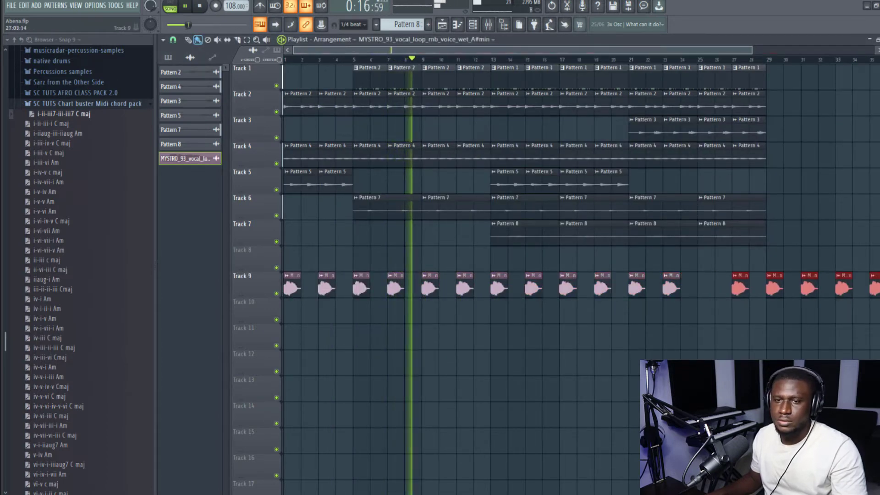
left_click_drag(719, 286, 702, 287)
scroll(701, 286, "down", 2)
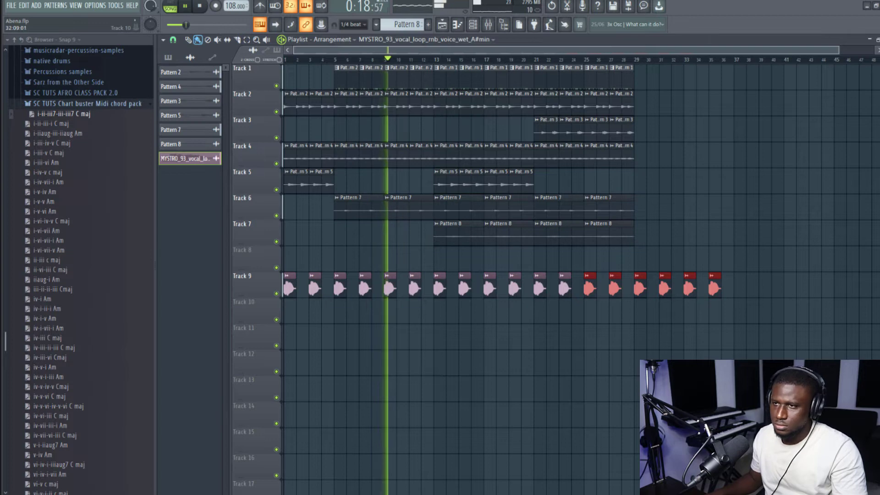
key("ctrl+d")
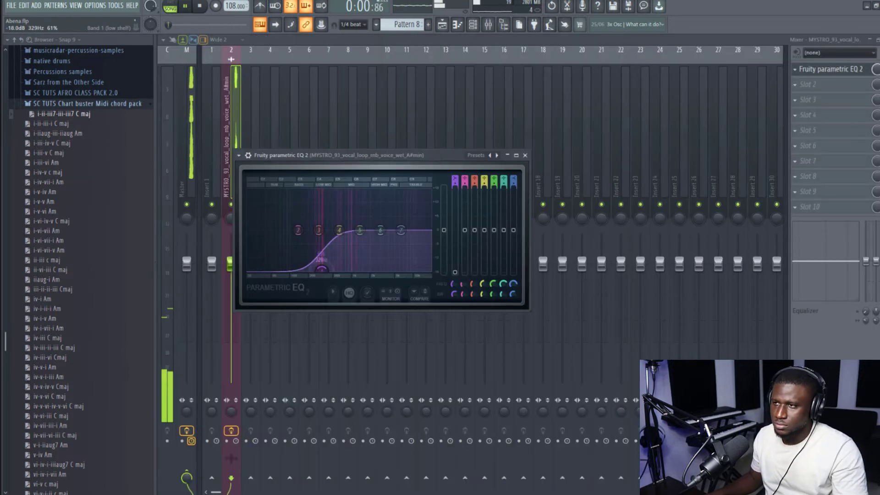
Cut band 4 in the vocal track's Fruity parametric EQ 2 and add Fruity Reeverb 2 in the second effect slot.
mouse_move(339, 230)
left_mouse_down()
mouse_move(331, 239)
mouse_move(342, 245)
left_mouse_up()
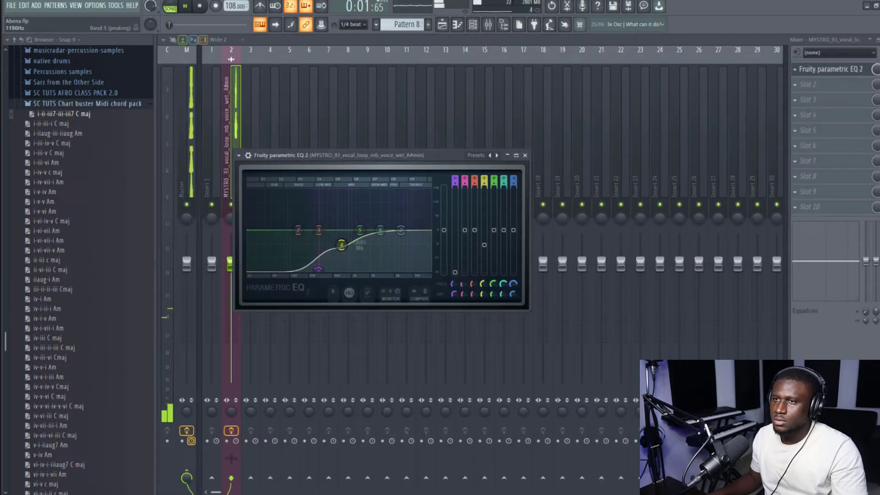
left_click(795, 85)
mouse_move(800, 97)
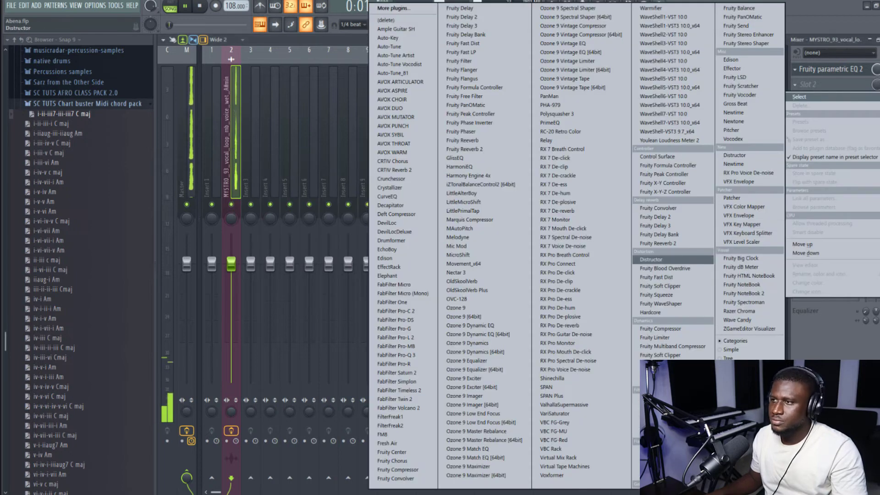
left_click(658, 242)
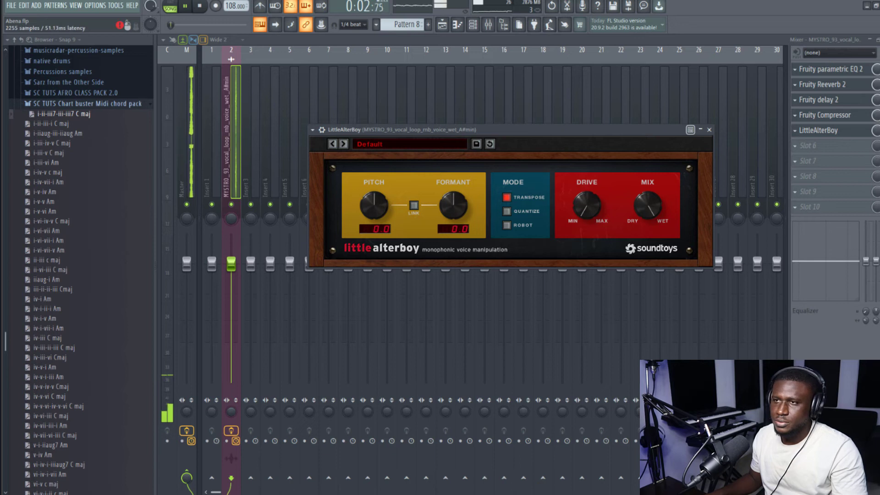
Record LittleAlterBoy formant automation into Pattern 9 from bar 1, turning the formant down during playback.
scroll(818, 130, "up", 4)
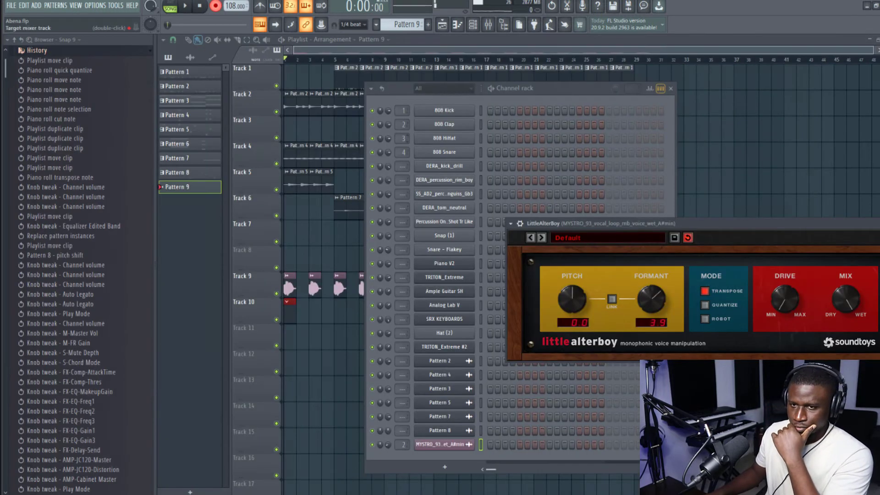
key("space")
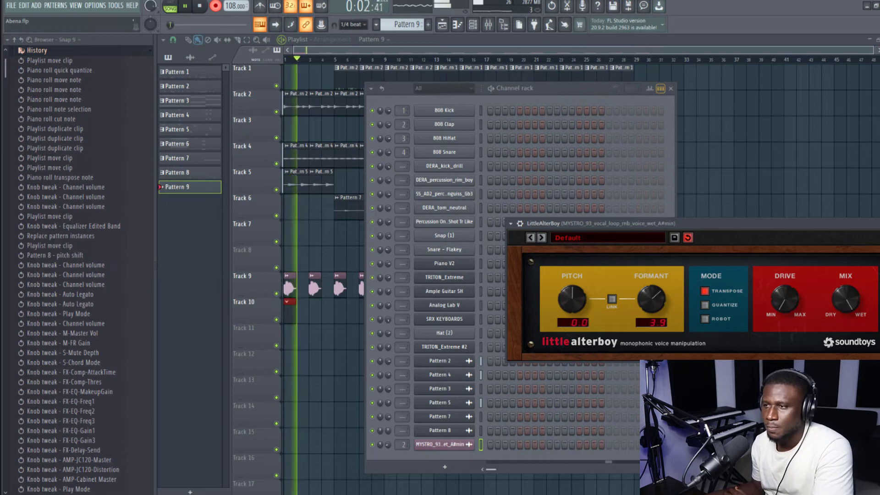
left_click(671, 89)
left_click(671, 88)
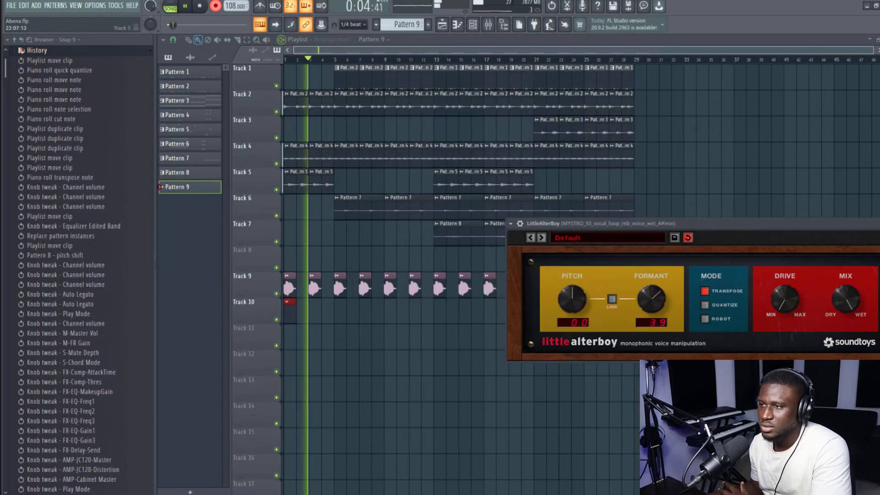
scroll(257, 183, "down", 4)
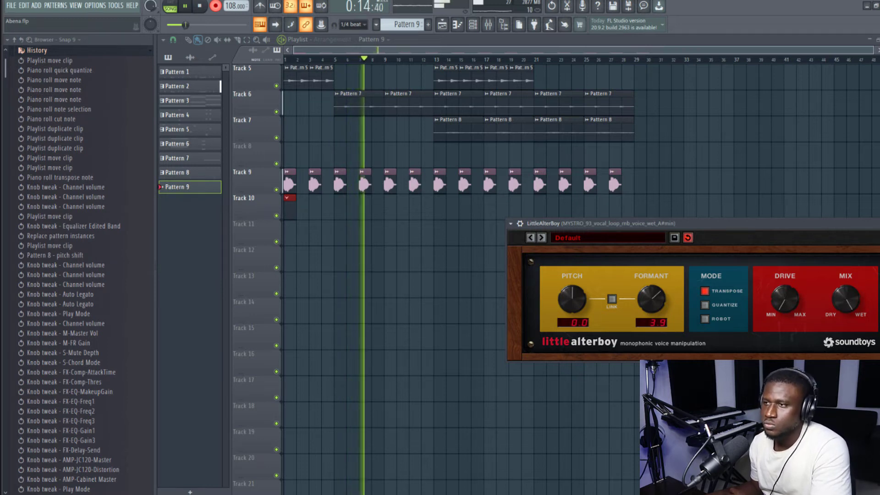
left_click_drag(652, 299, 651, 341)
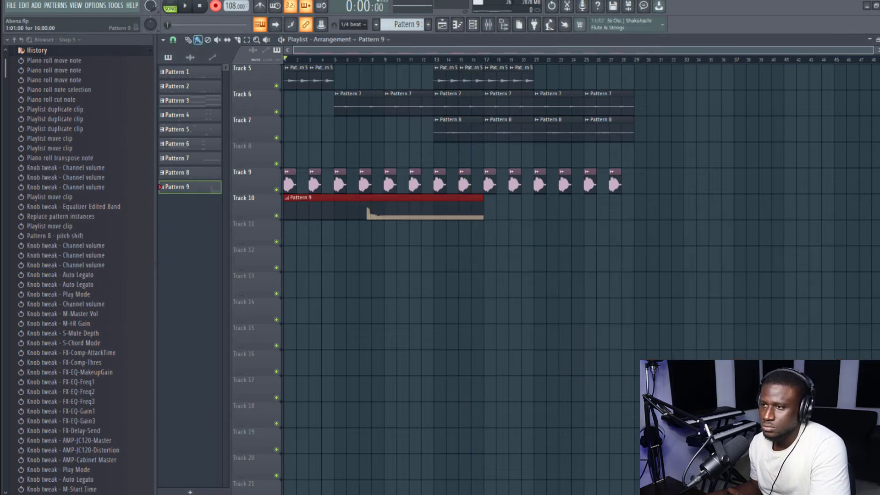
Trim the empty beginning off the Pattern 9 automation clip on Track 10 and move the clip to start at bar 5.
left_click_drag(285, 210, 345, 210)
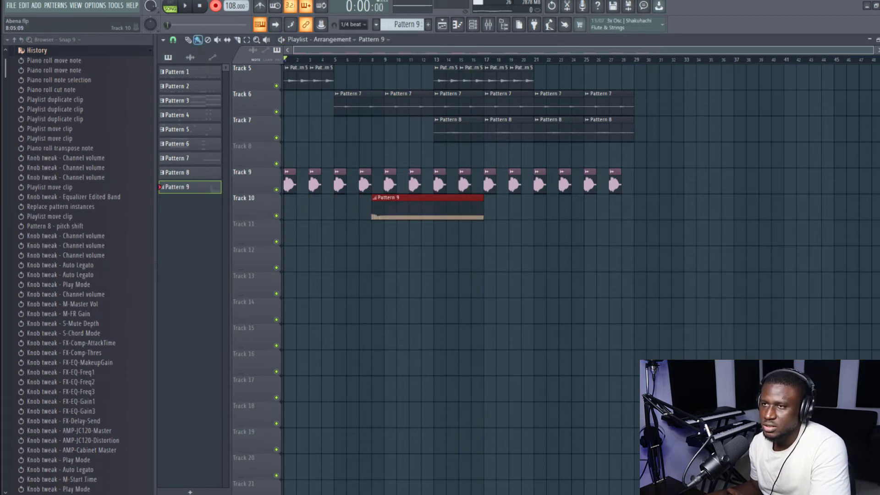
left_click_drag(412, 208, 375, 208)
Disarm recording and shorten the Pattern 9 clip on Track 10 to four bars while playing from bar 5.
left_click(335, 59)
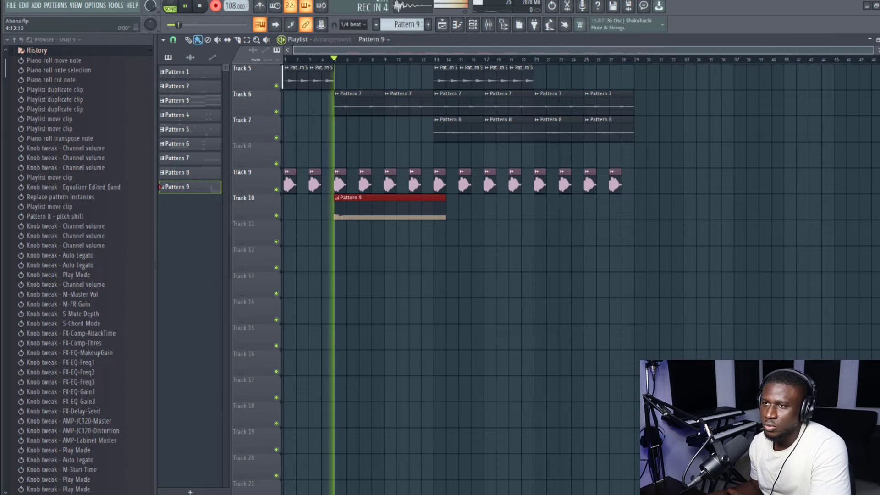
left_click(215, 6)
key("space")
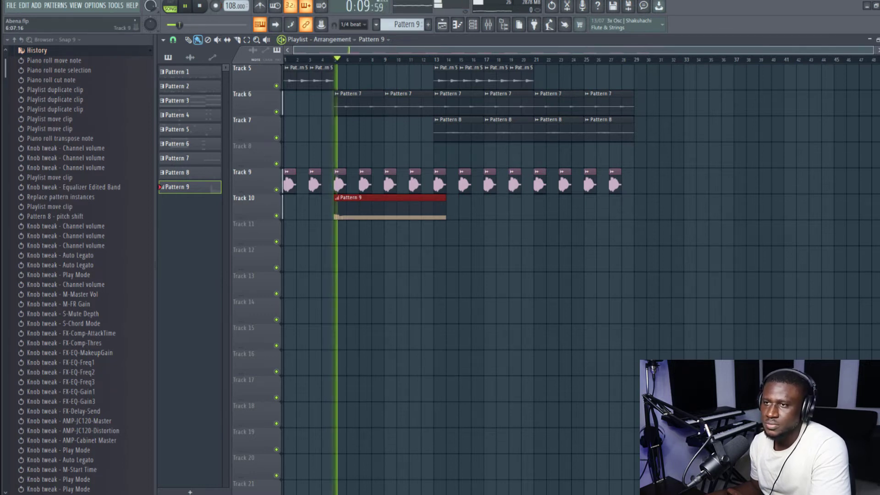
left_click_drag(445, 209, 384, 208)
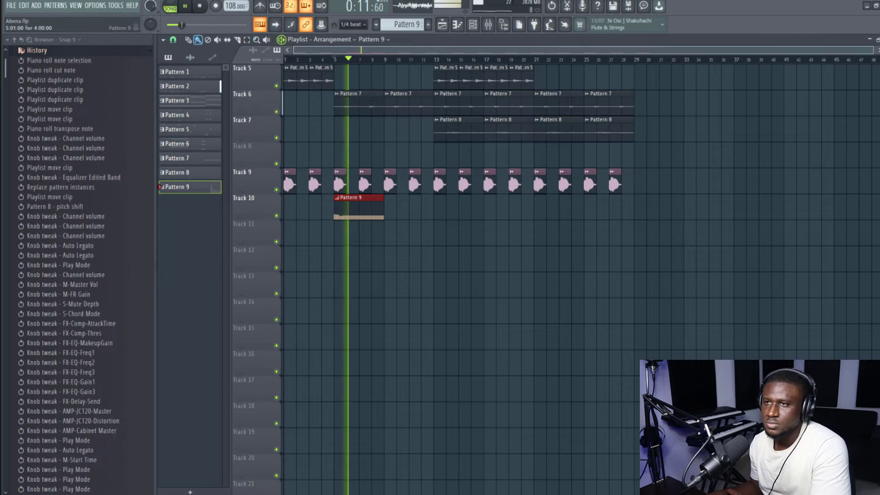
key("ctrl+z")
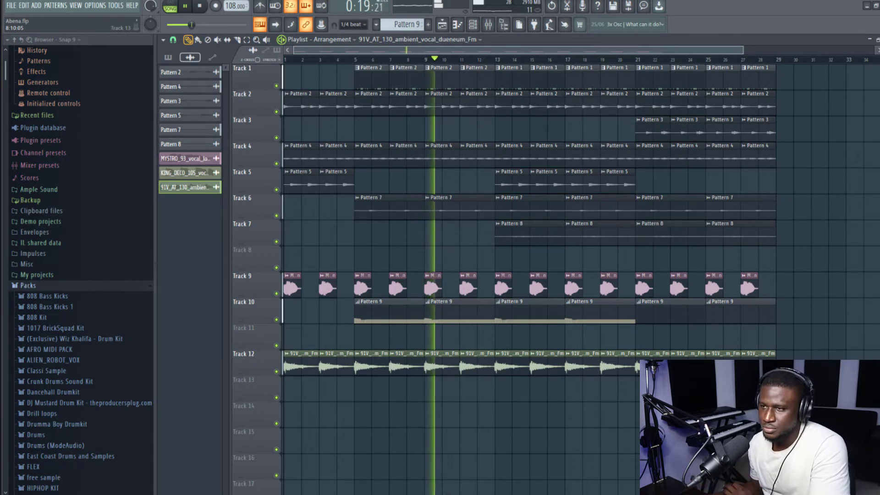
Lower the fader of mixer track 4, which carries the ambient vocal, while playing the song.
double_click(416, 365)
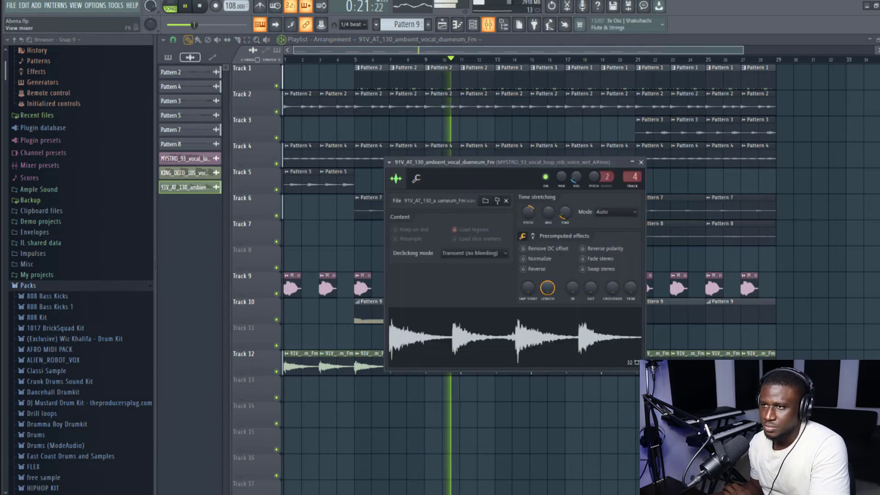
key("F9")
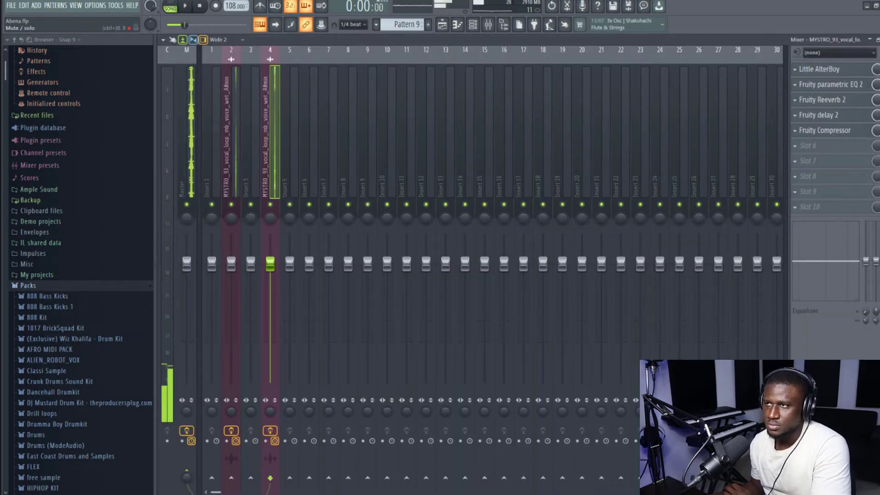
key("space")
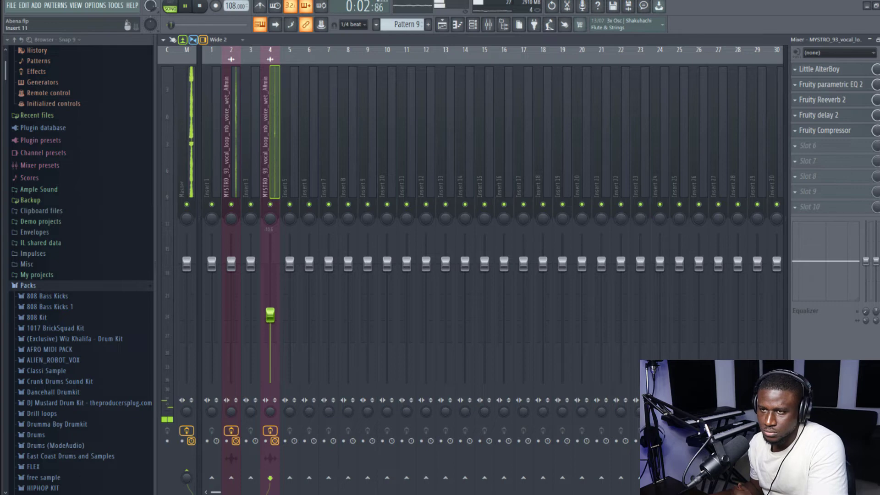
With playlist snap at 1/4 beat, move the first ambient vocal clip on Track 12 to bar 2 and delete the clip after it.
key("F5")
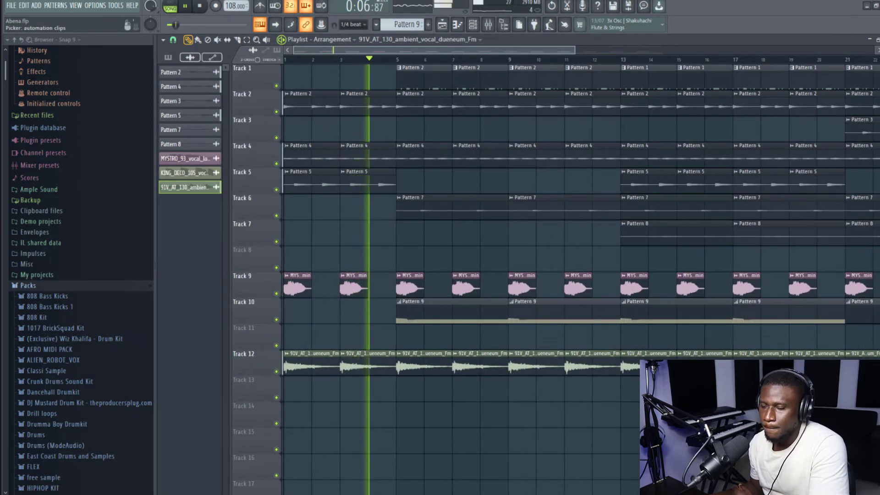
left_click(173, 40)
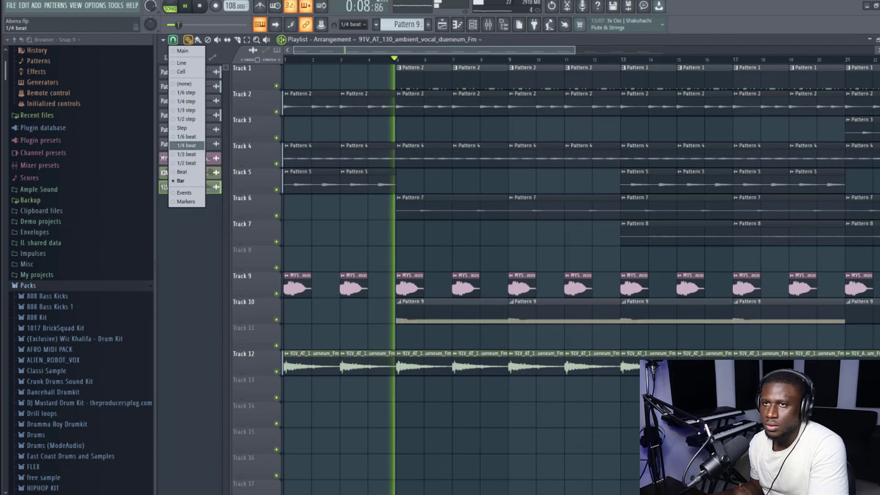
left_click(185, 144)
key("space")
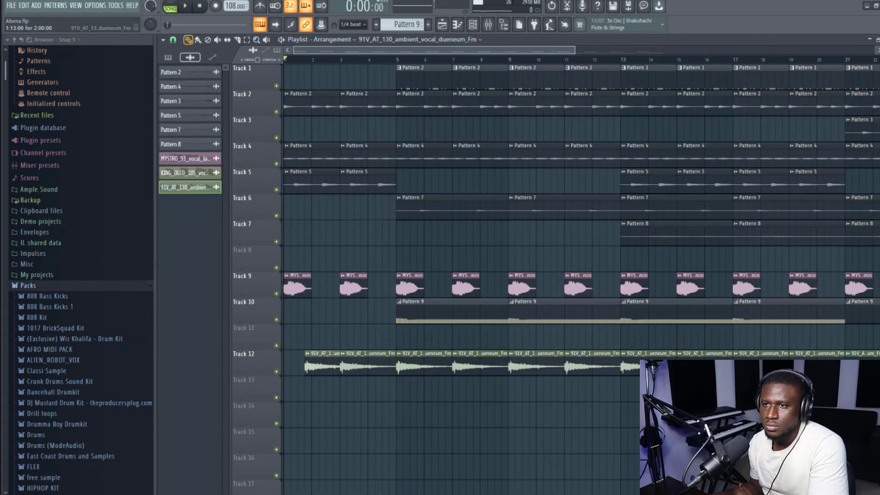
key("space")
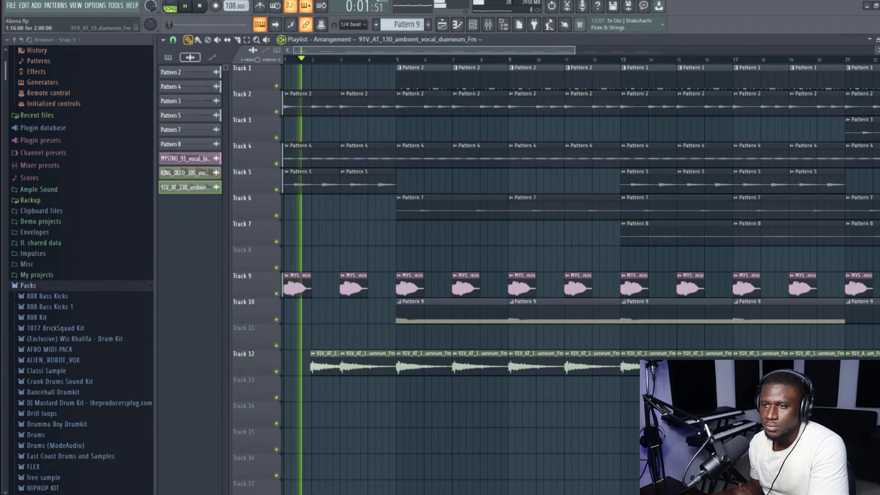
key("space")
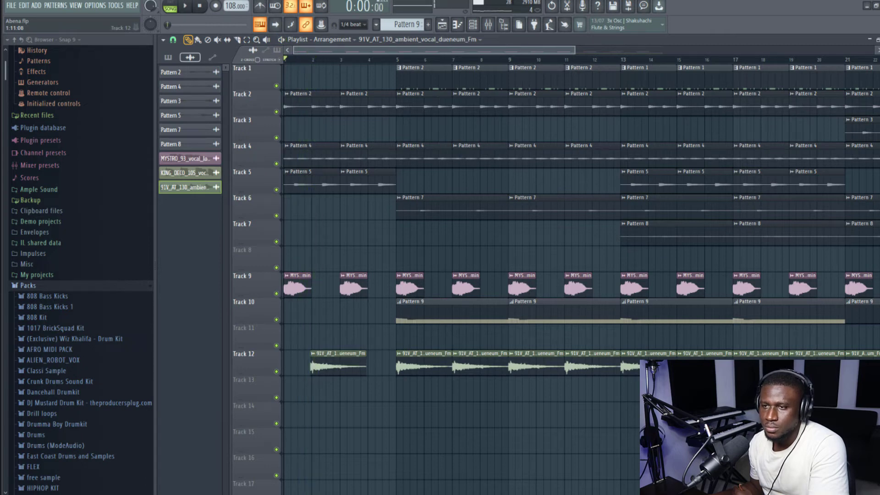
scroll(303, 362, "up", 3, "ctrl")
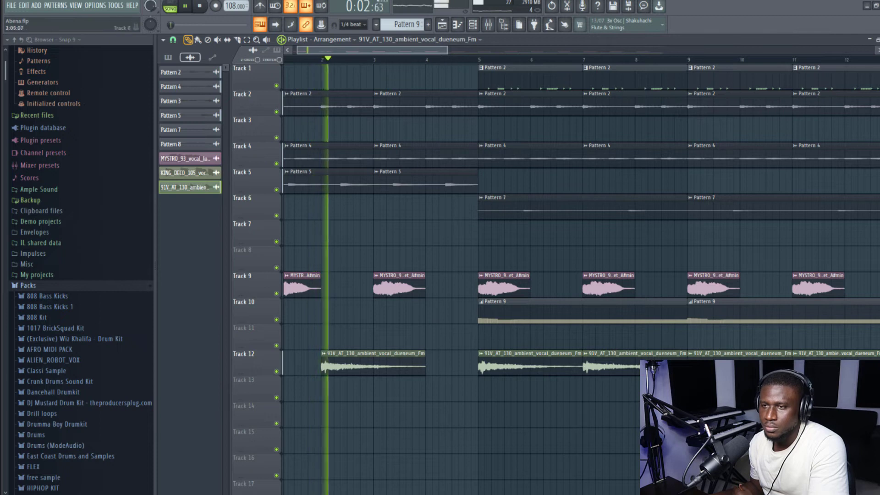
Arrange one-bar ambient vocal clips at bars 2 and 4 of Track 12 and delete the clips from bar 5 onward.
mouse_move(426, 363)
left_mouse_down()
mouse_move(373, 362)
mouse_move(464, 365)
mouse_move(454, 367)
left_mouse_up()
key("space")
scroll(455, 380, "down", 3)
right_click(428, 366)
right_click(487, 366)
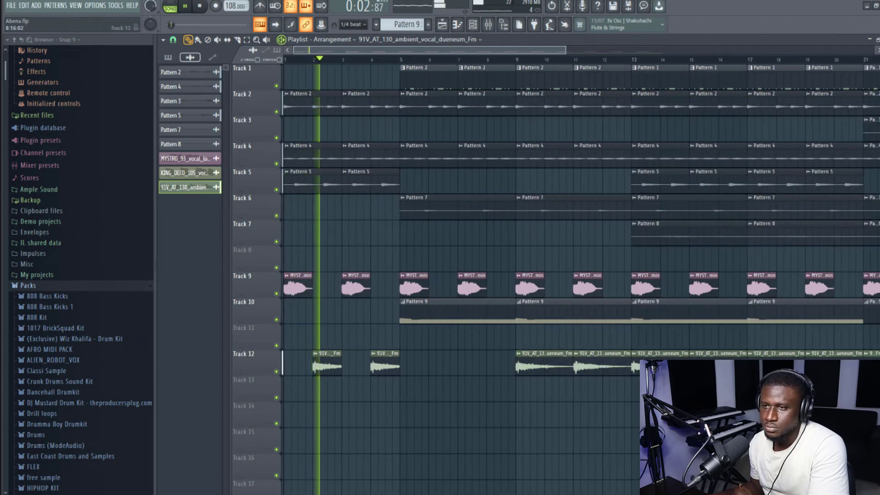
right_click(545, 366)
right_click(602, 366)
right_click(660, 368)
scroll(700, 380, "down", 1)
Set the playlist snap to Bar and duplicate the pair of ambient vocal clips on Track 12 twice, up to bar 12.
left_click_drag(542, 379, 633, 367)
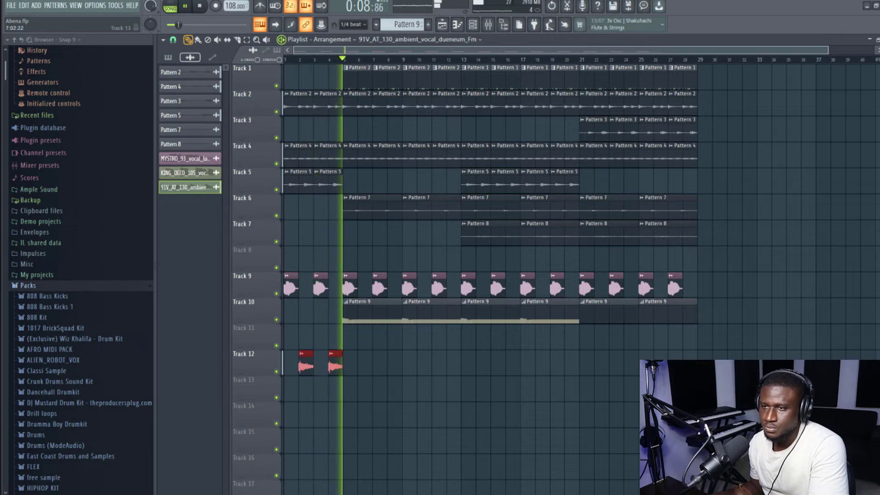
left_click(173, 39)
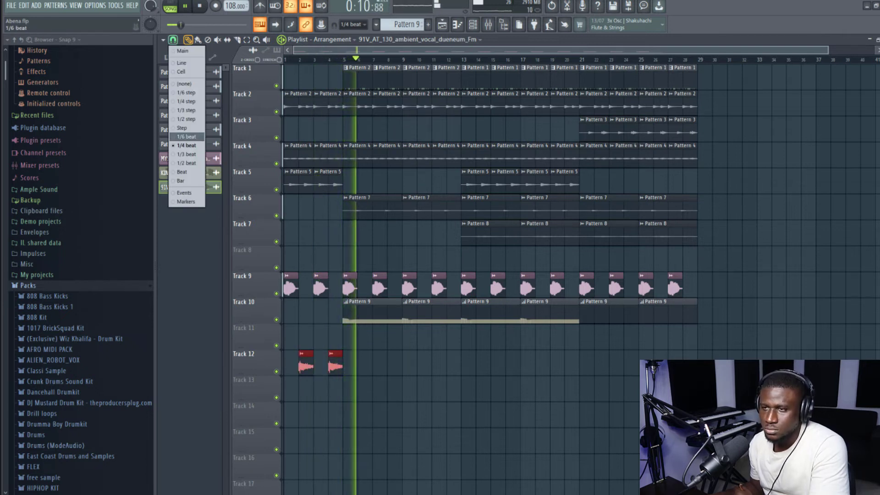
left_click(180, 181)
key("ctrl+b")
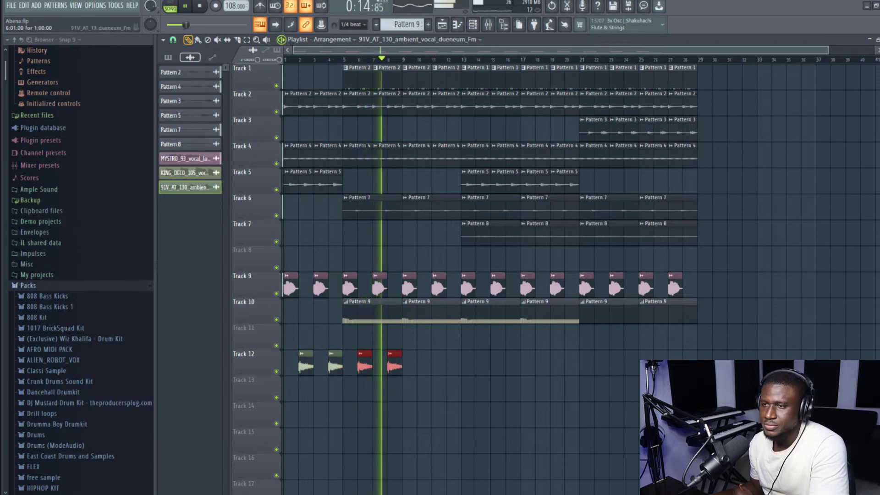
key("ctrl+b")
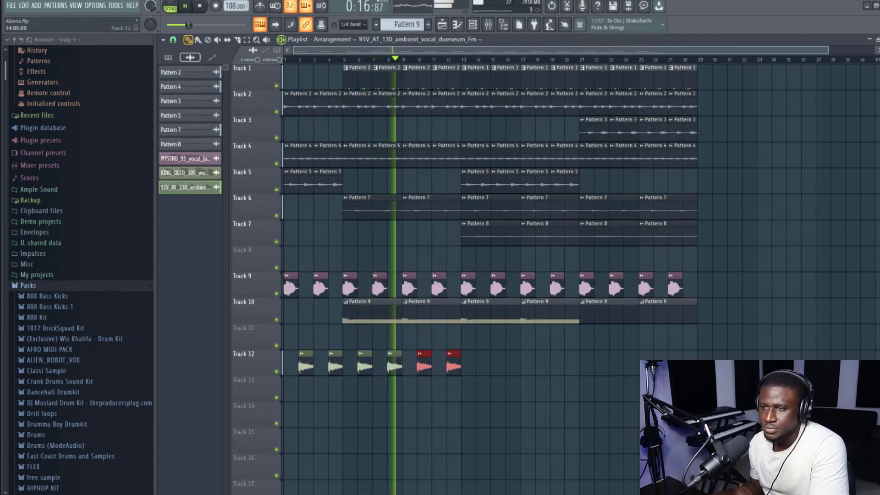
Duplicate all six ambient vocal clips along Track 12 and delete the copies beyond bar 28.
left_click_drag(473, 365, 286, 365)
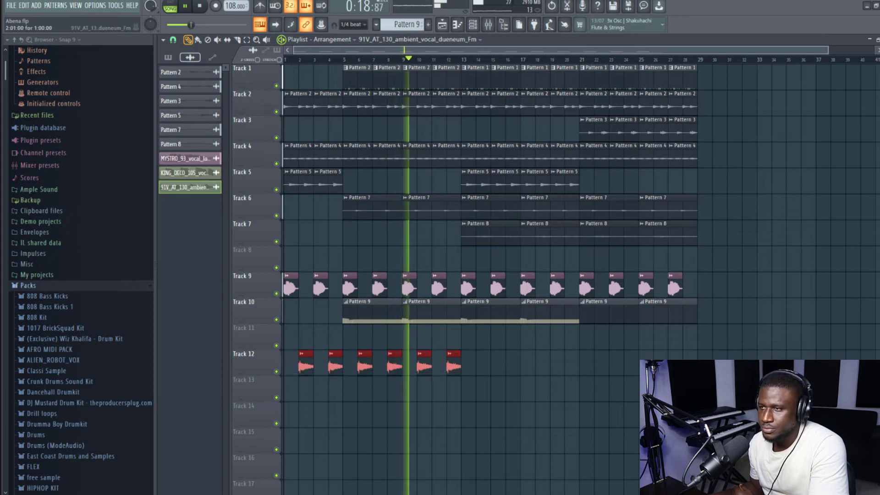
key("ctrl+b")
key("shift+Left")
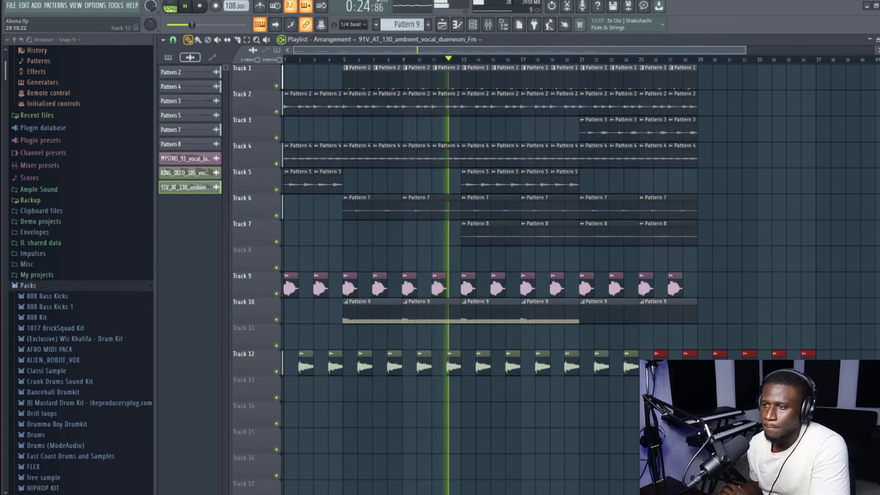
right_click(720, 365)
right_click(749, 366)
right_click(779, 366)
right_click(808, 366)
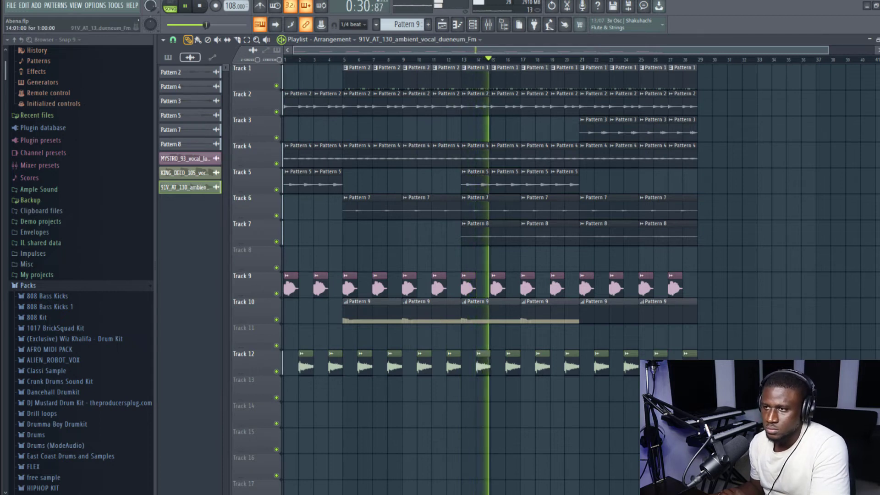
double_click(483, 361)
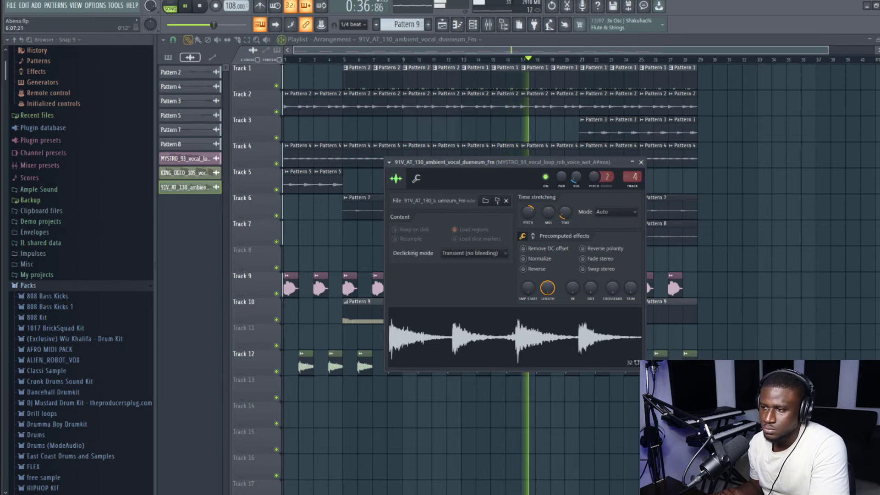
key("Escape")
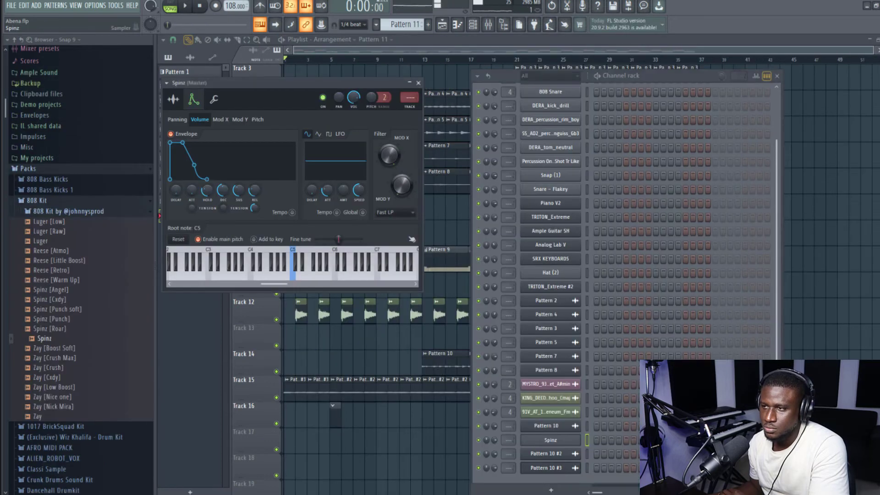
Write a Spinz 808 phrase of F5, A5, A5, G5 and F5 across bars 1 and 2 in Pattern 11's piano roll.
right_click(583, 361)
left_click(600, 423)
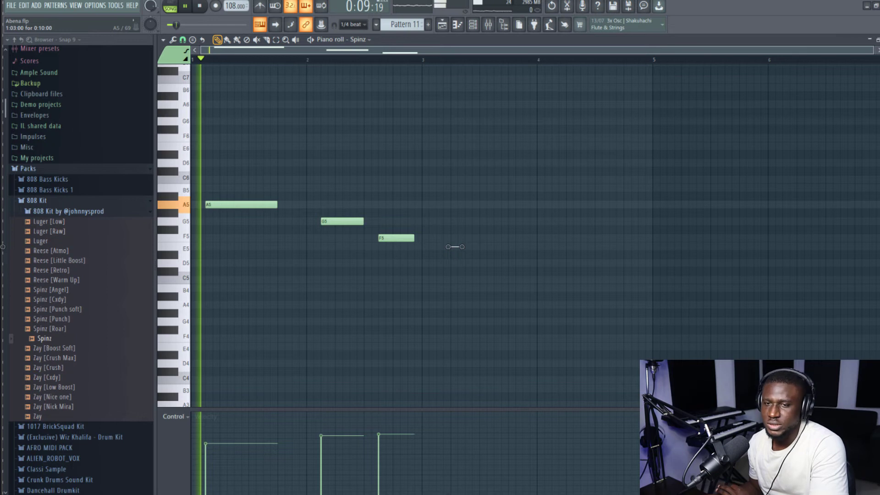
key("space")
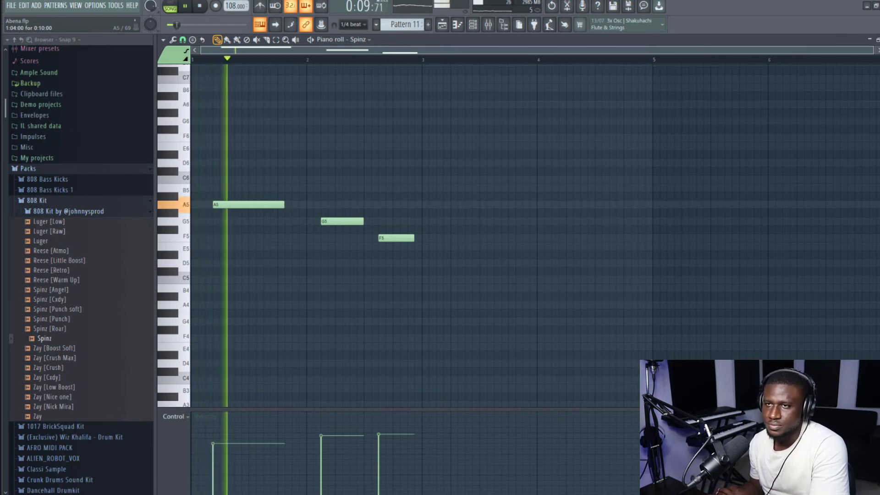
left_click_drag(283, 204, 277, 205)
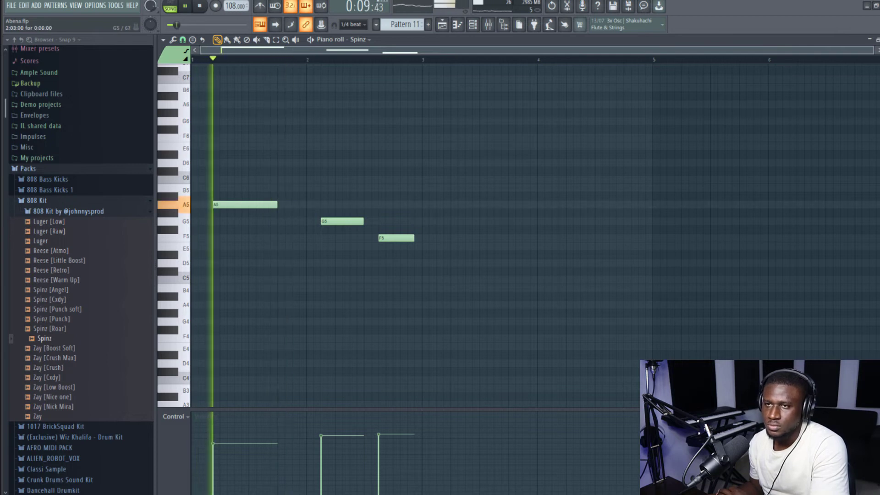
left_click_drag(342, 221, 348, 221)
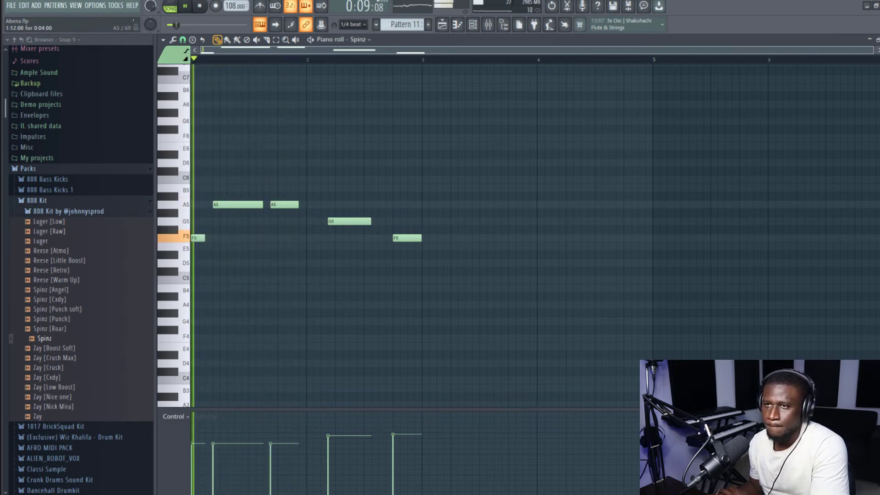
mouse_move(284, 204)
left_mouse_down()
mouse_move(306, 205)
mouse_move(299, 204)
left_mouse_up()
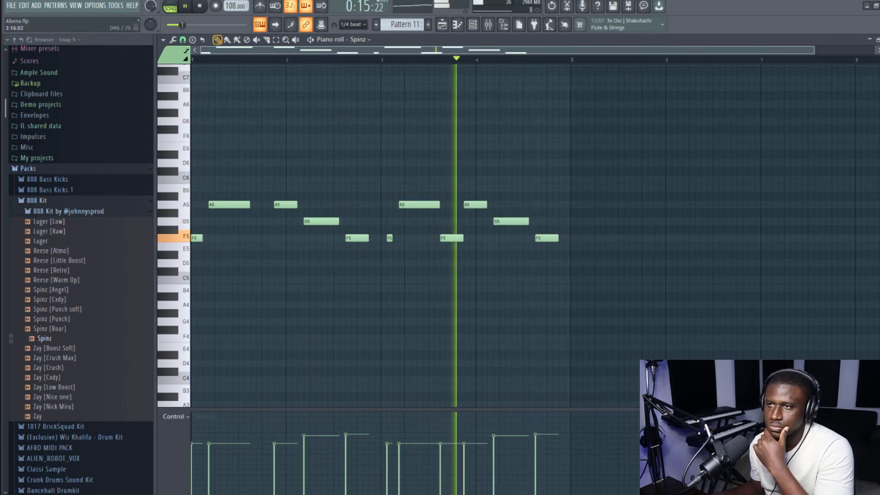
Try other pitches for the G5 note in bar 4, then use two short G5 notes at steps 4 and 7.
left_click_drag(511, 221, 505, 222)
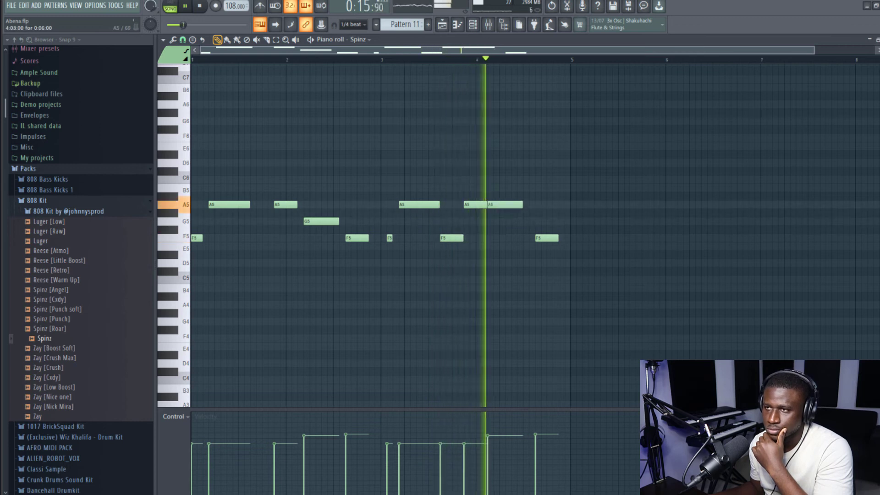
mouse_move(505, 222)
left_mouse_down()
mouse_move(511, 205)
mouse_move(510, 229)
left_mouse_up()
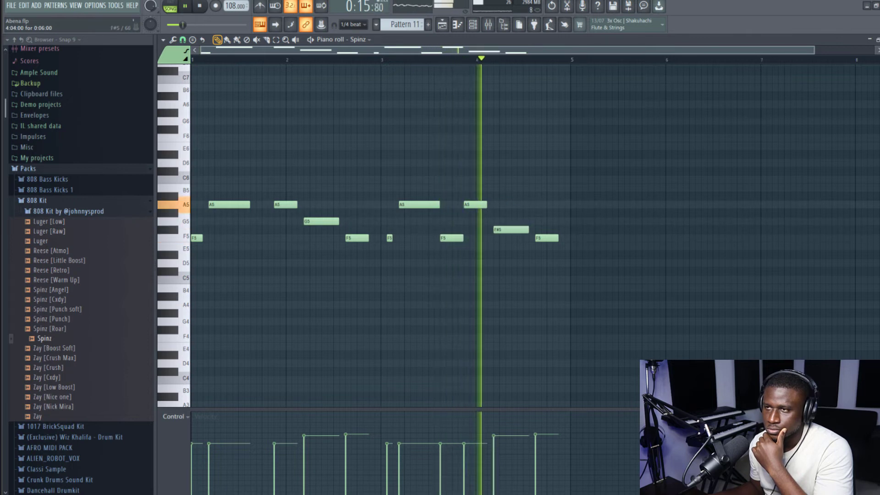
key("space")
scroll(495, 222, "up", 2)
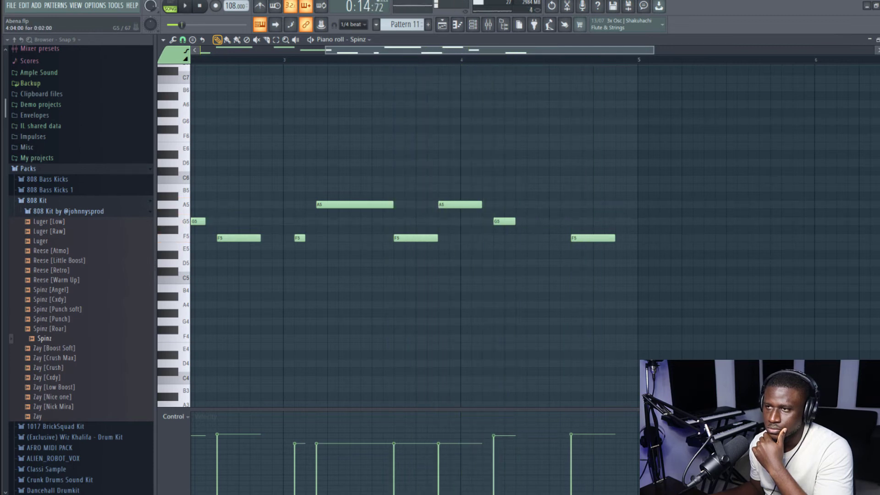
left_click(529, 221)
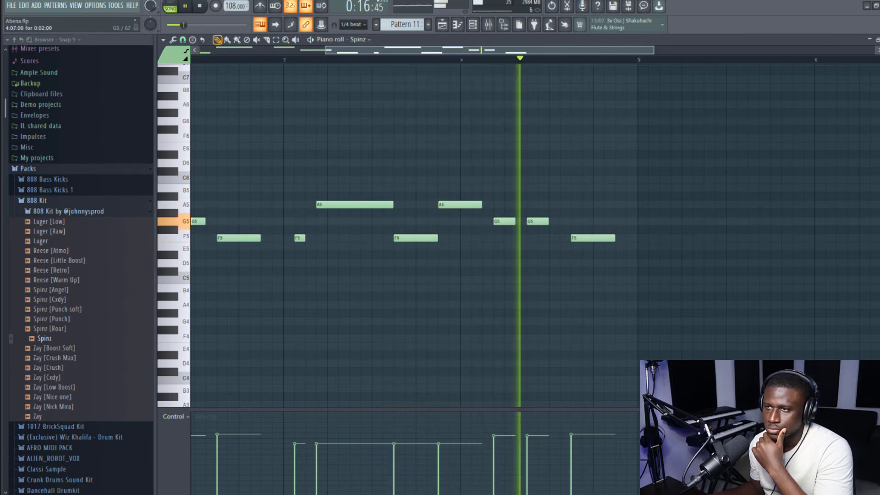
scroll(508, 221, "down", 3)
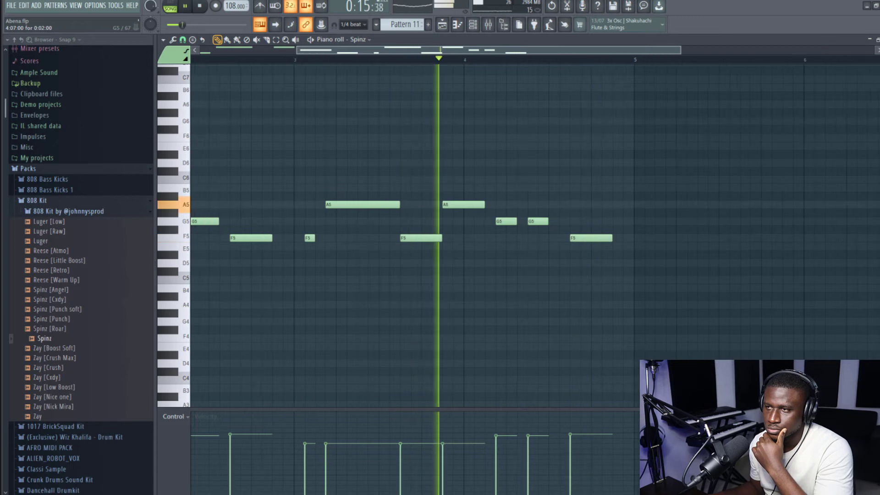
Repeat the bass phrase with variations over bars 5 to 8, deleting bar 7's G5 note and lengthening the preceding A5 to six steps.
left_click_drag(499, 152, 193, 307)
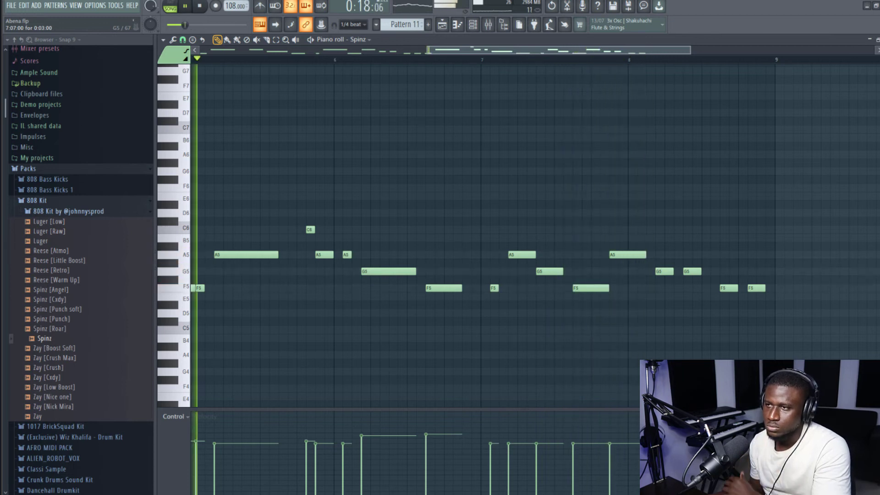
right_click(550, 271)
left_click_drag(534, 255, 562, 255)
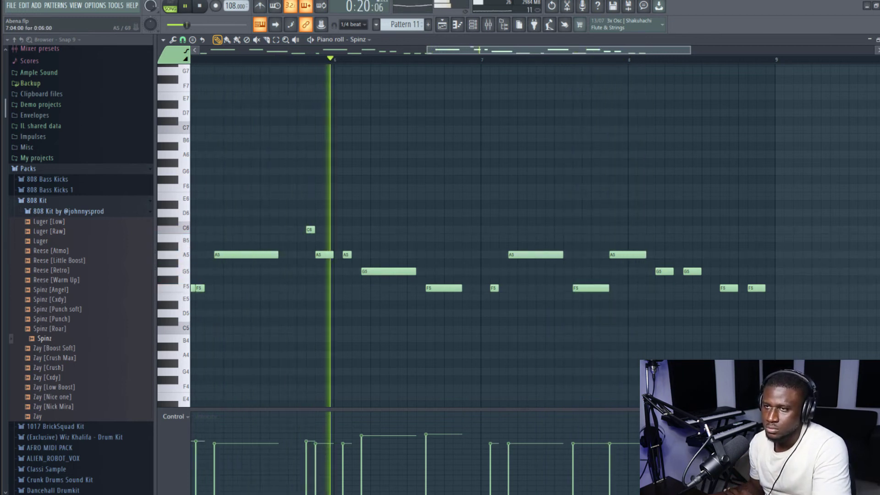
scroll(535, 263, "down", 2)
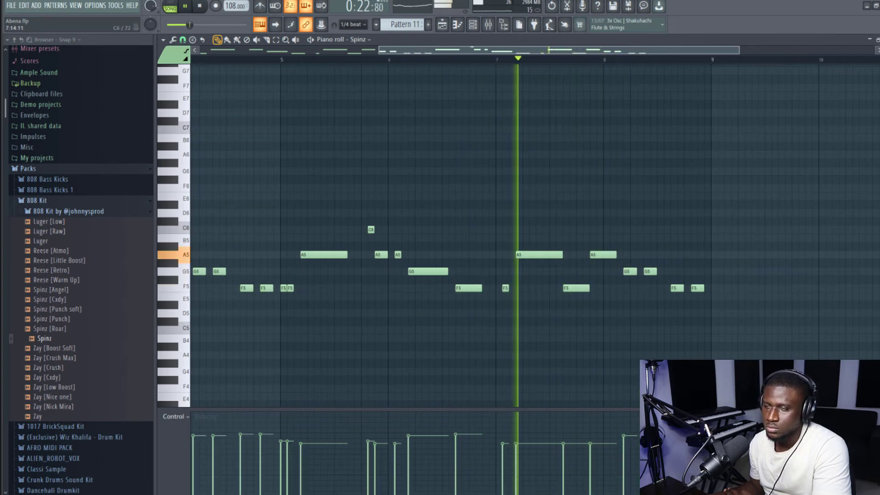
left_click_drag(601, 254, 601, 288)
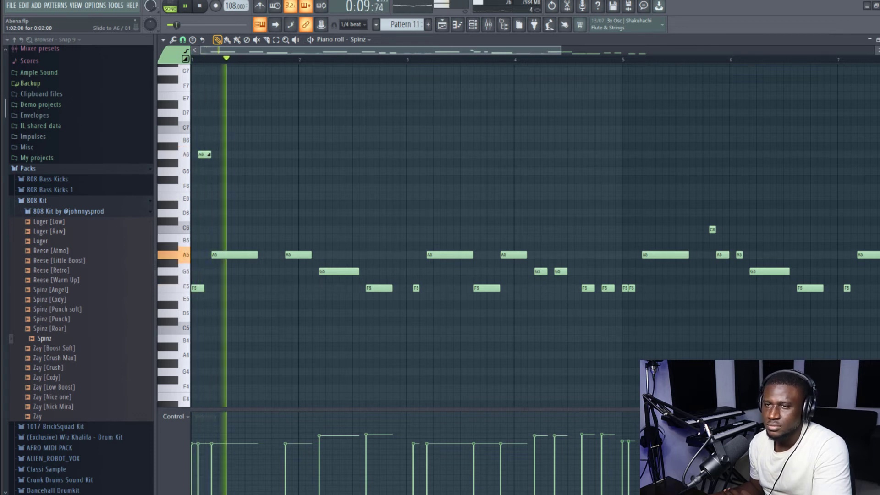
Add two-step A6 slide notes near the start of bars 1 and 3 in the Spinz bass line.
scroll(205, 150, "up", 2)
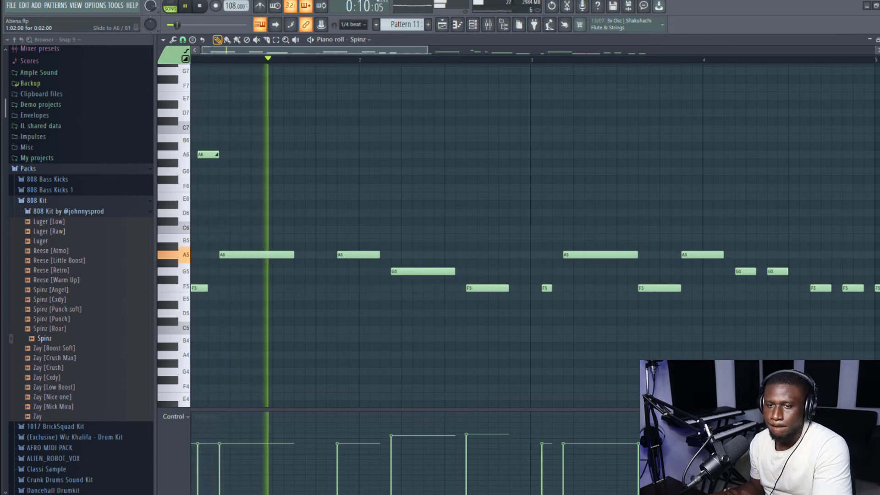
left_click(535, 155)
left_click_drag(534, 155, 556, 155)
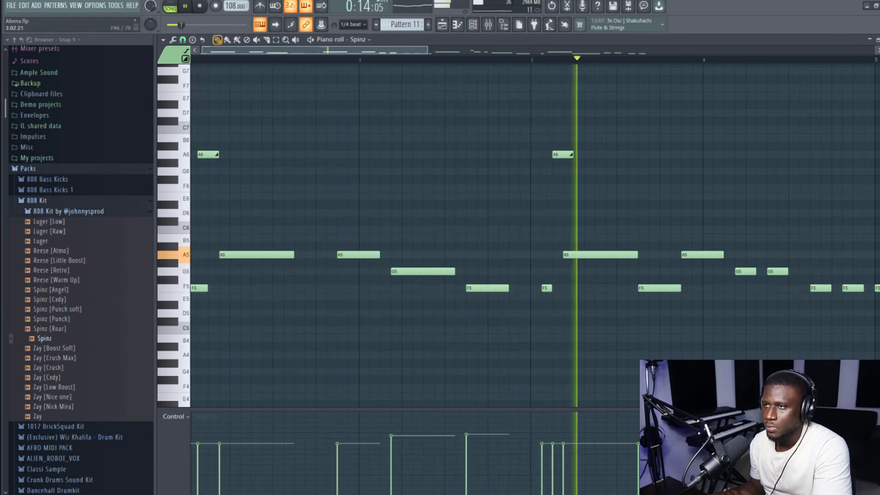
Try starting bar 3's A6 slide note one step earlier at three steps long, then shorten it to two steps.
key("space")
mouse_move(556, 155)
left_mouse_down()
mouse_move(546, 155)
mouse_move(572, 155)
left_mouse_up()
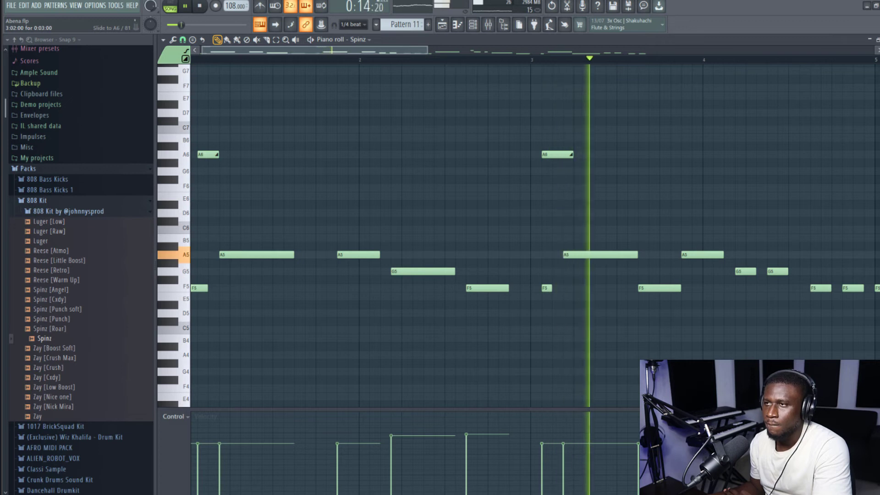
scroll(560, 155, "down", 2)
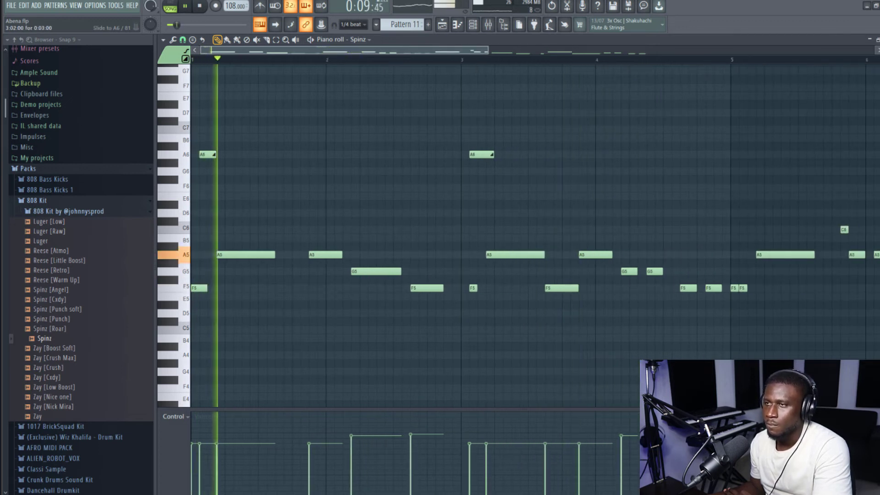
scroll(471, 155, "up", 2)
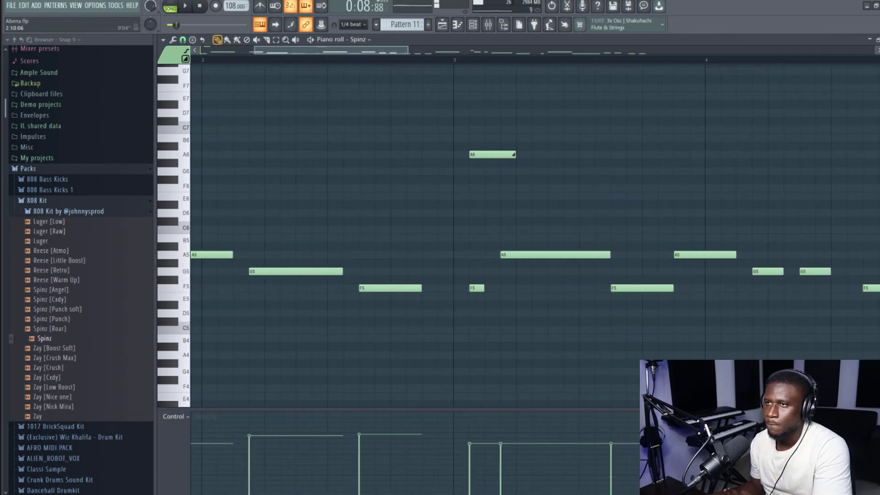
key("space")
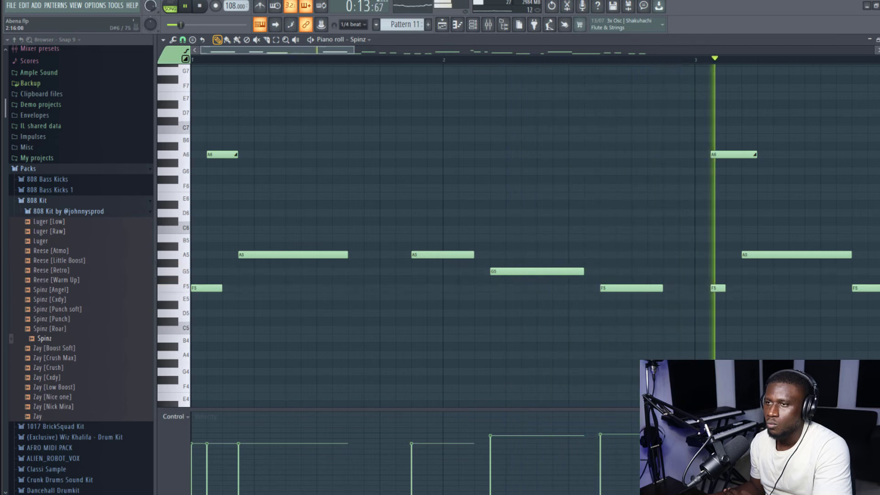
key("space")
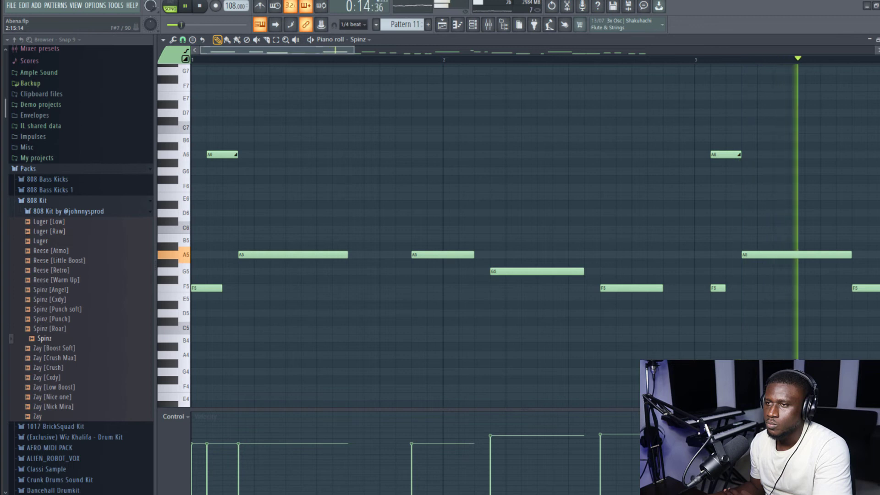
Try the two-step A6 slide note at step 9 of bar 3, over the end of the A5 note.
scroll(536, 235, "down", 5)
key("space")
key("space")
scroll(536, 235, "up", 3)
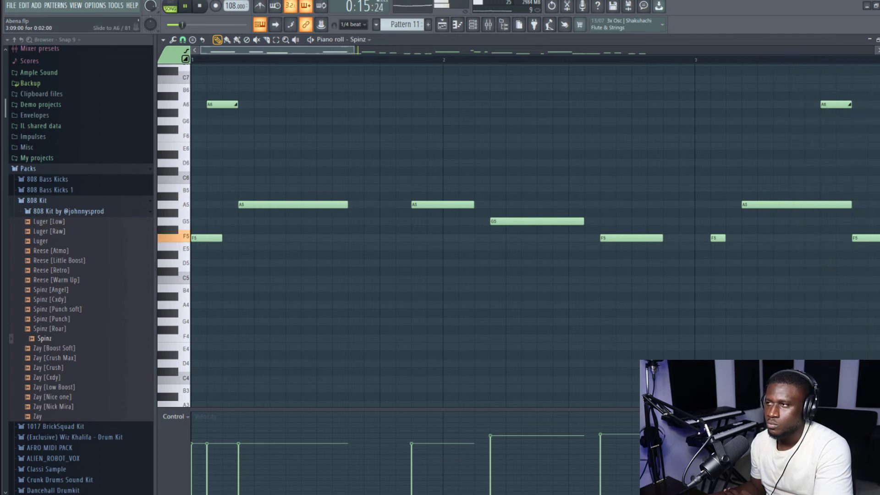
scroll(535, 235, "down", 6, "ctrl")
scroll(535, 235, "down", 1)
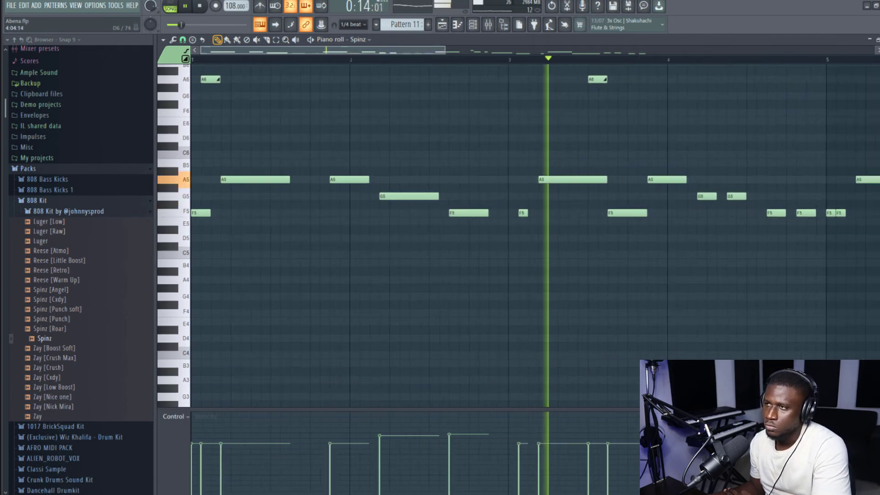
scroll(535, 235, "up", 4)
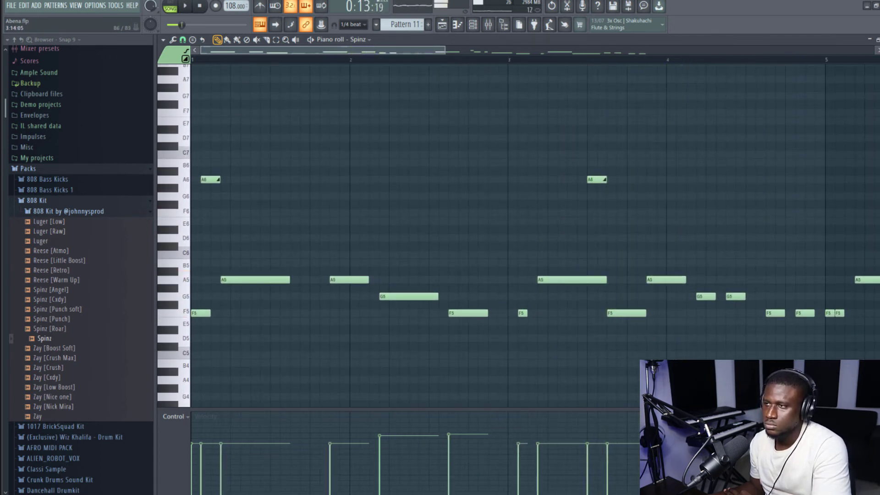
Try raising bar 3's slide note to A7 and moving it one step earlier, to step 8.
key("space")
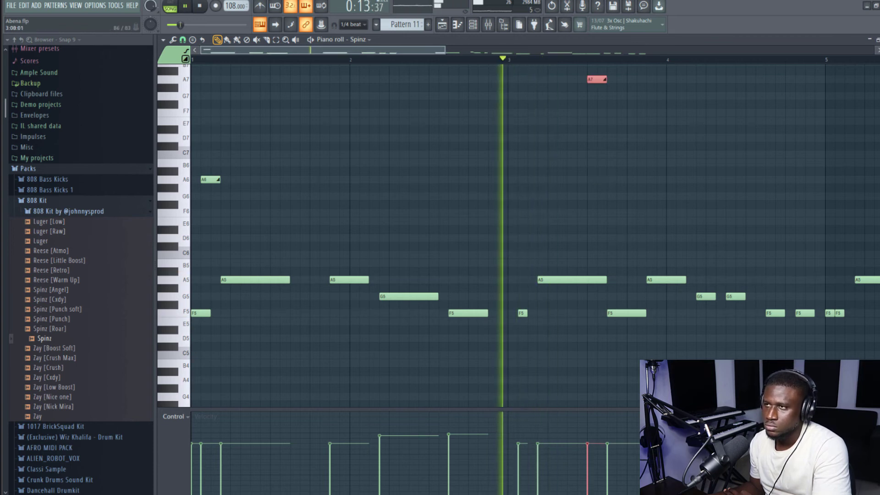
scroll(518, 233, "up", 2)
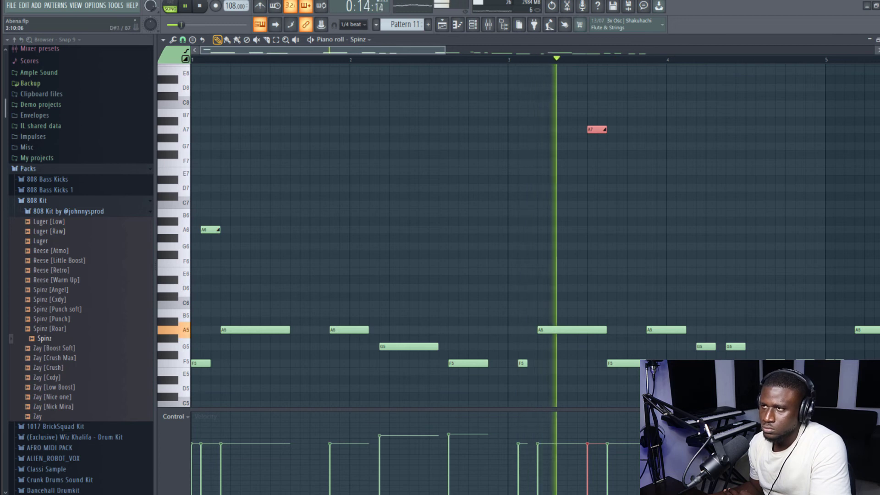
key("space")
key("space")
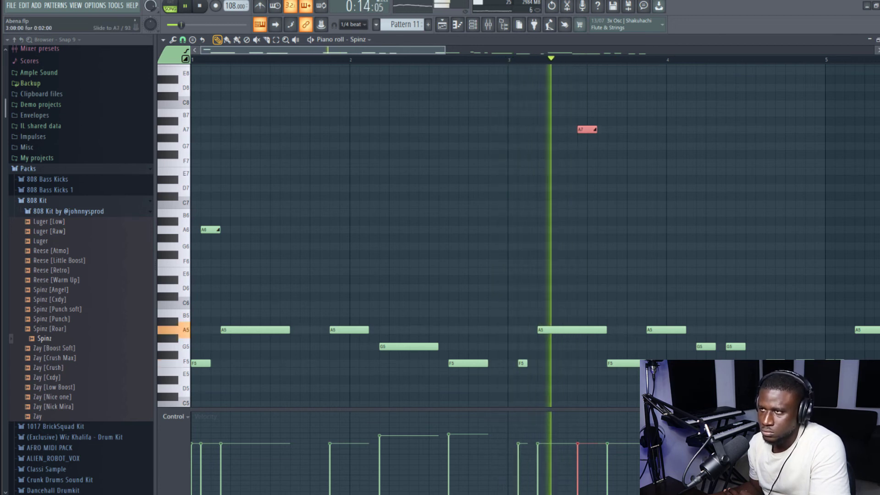
left_click_drag(587, 130, 577, 130)
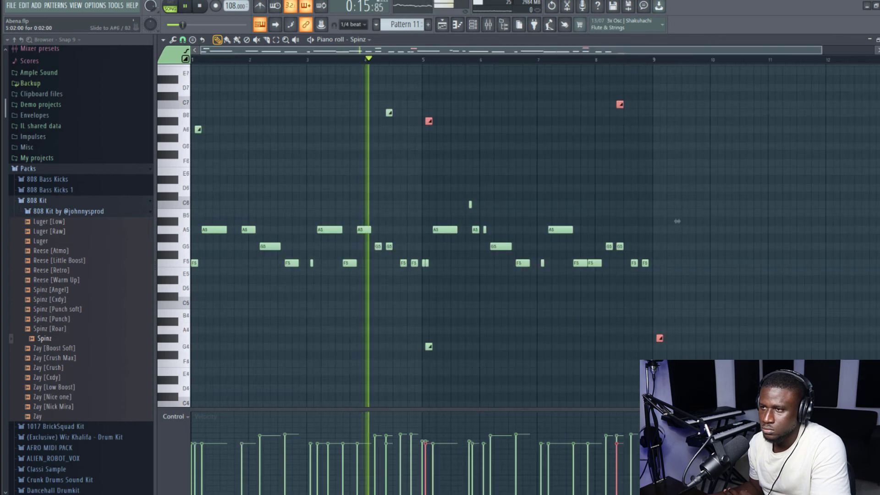
Place two-step slide notes on B6 in bar 4, G4 in bar 5, C7 in bar 8 and G#4 in bar 9, deleting bar 5's A#6 slide.
scroll(677, 221, "up", 6)
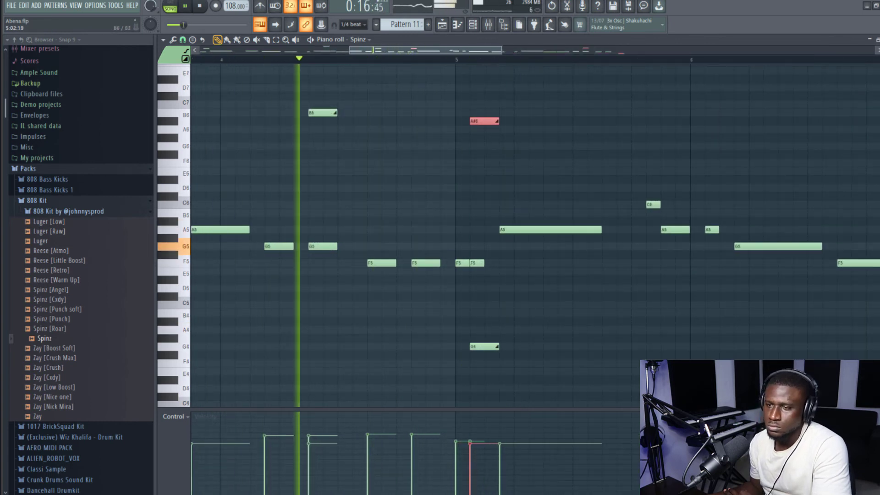
scroll(458, 230, "down", 4)
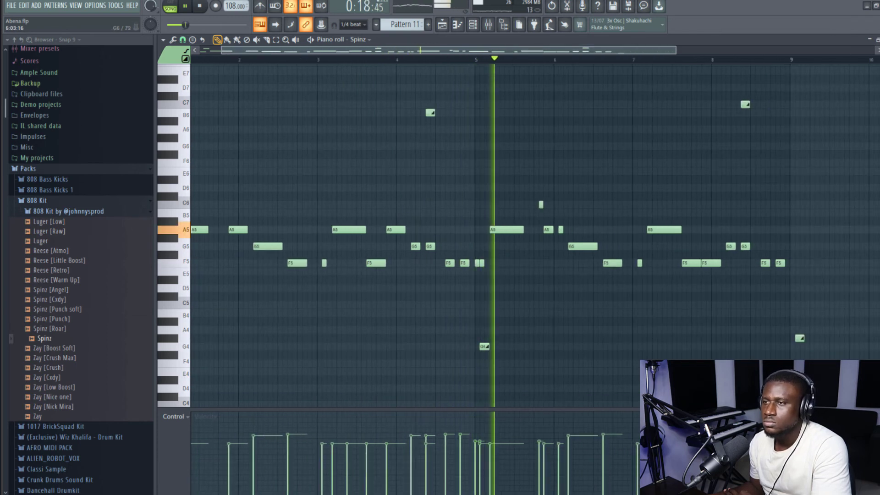
scroll(458, 230, "down", 2)
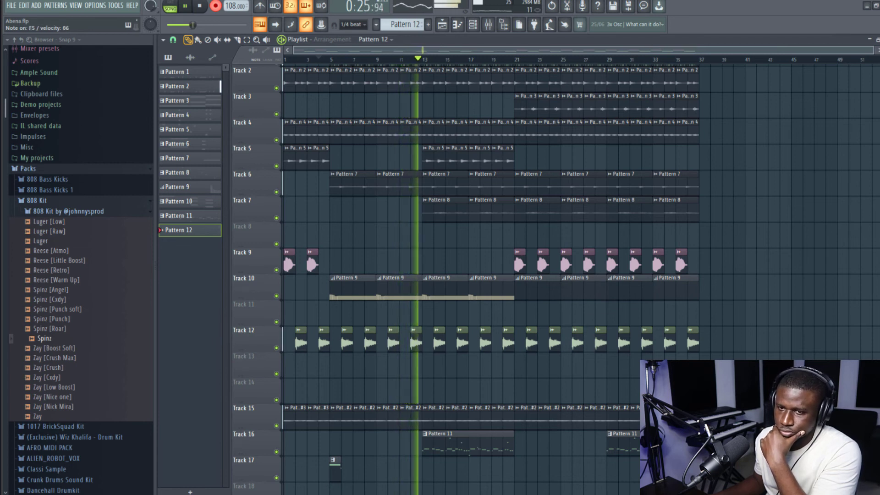
Play the extended arrangement from the start and review the clips on all playlist tracks.
key("space")
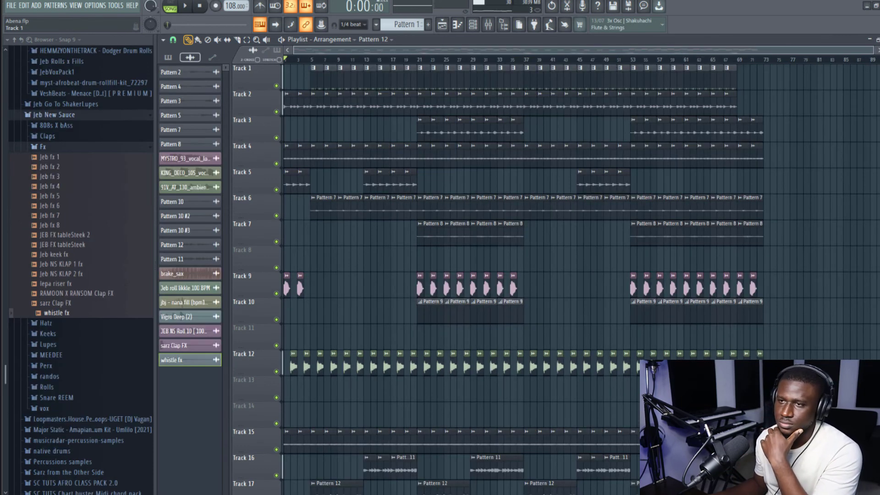
key("space")
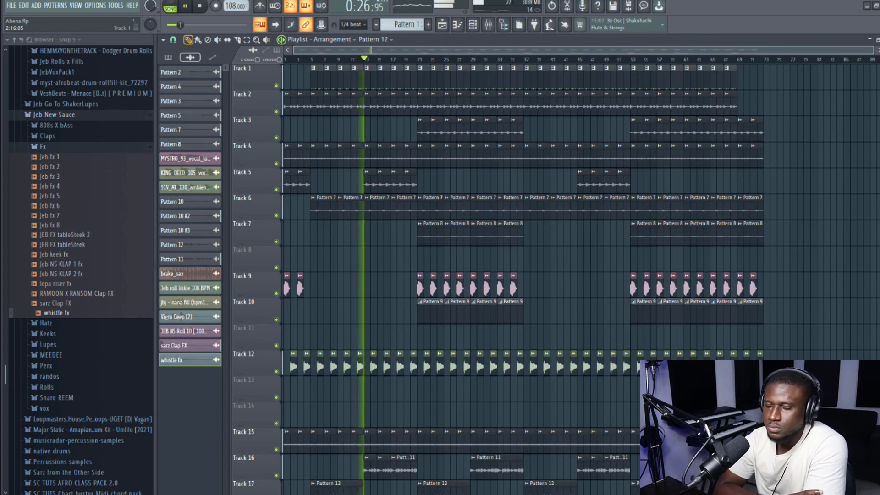
scroll(504, 275, "down", 7)
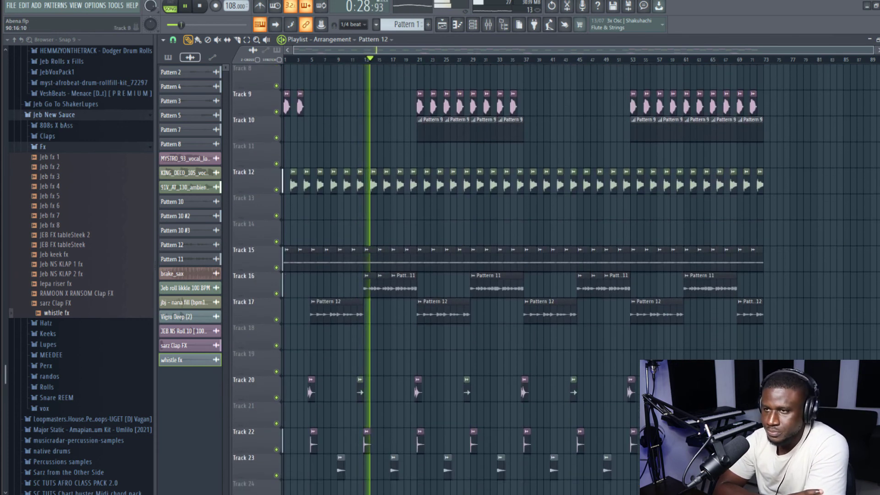
scroll(504, 275, "down", 2, "alt")
scroll(504, 275, "up", 7)
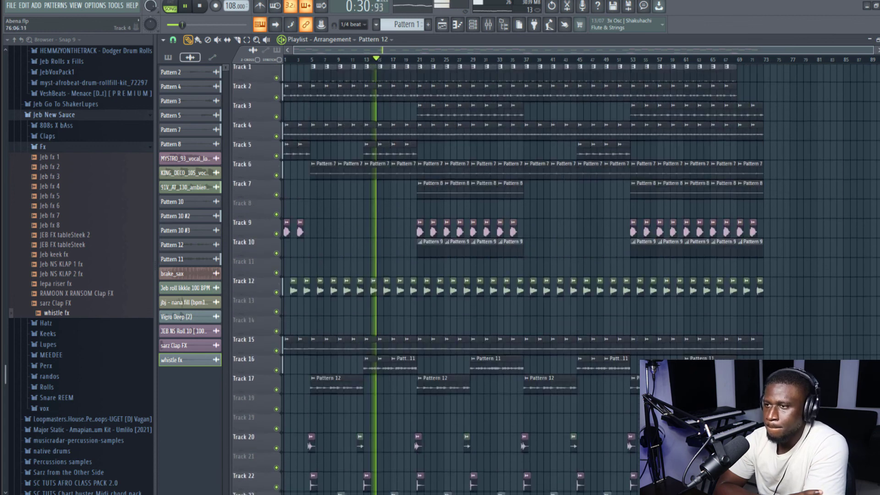
scroll(787, 131, "down", 3, "alt")
scroll(787, 131, "up", 1, "alt")
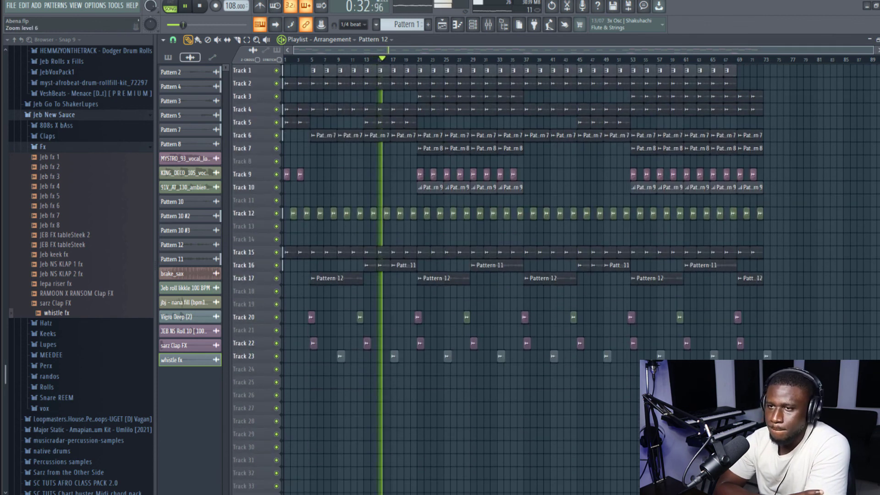